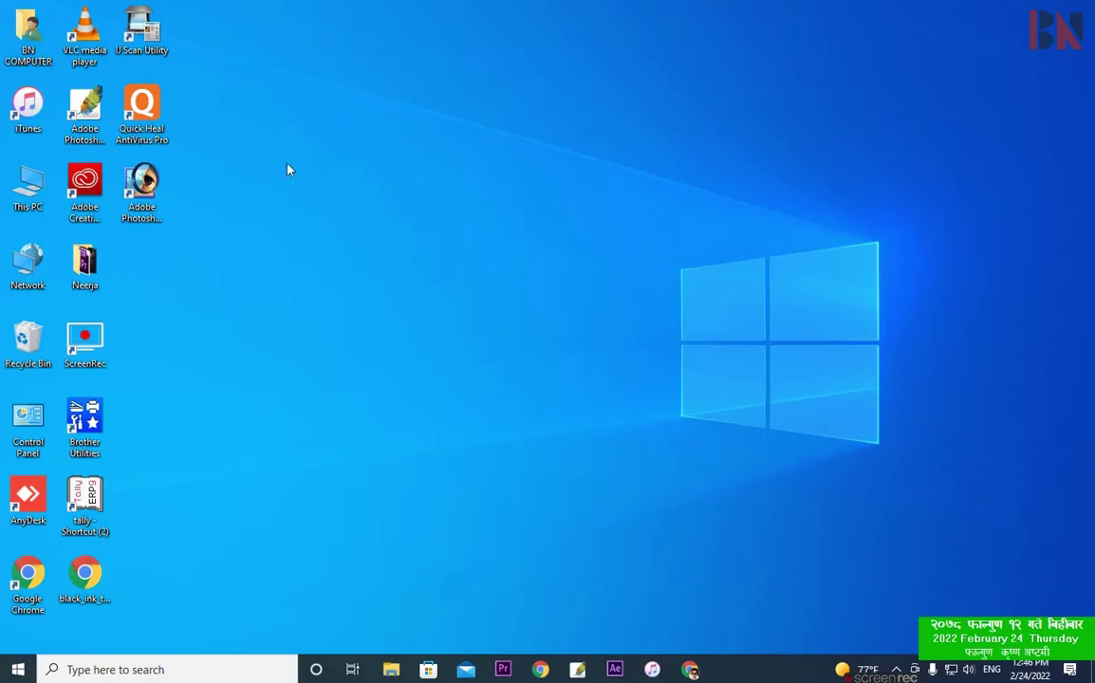
- Refresh the desktop, launch Adobe Photoshop and view its About information
{"action": "left_click", "coordinate": [347, 201]}
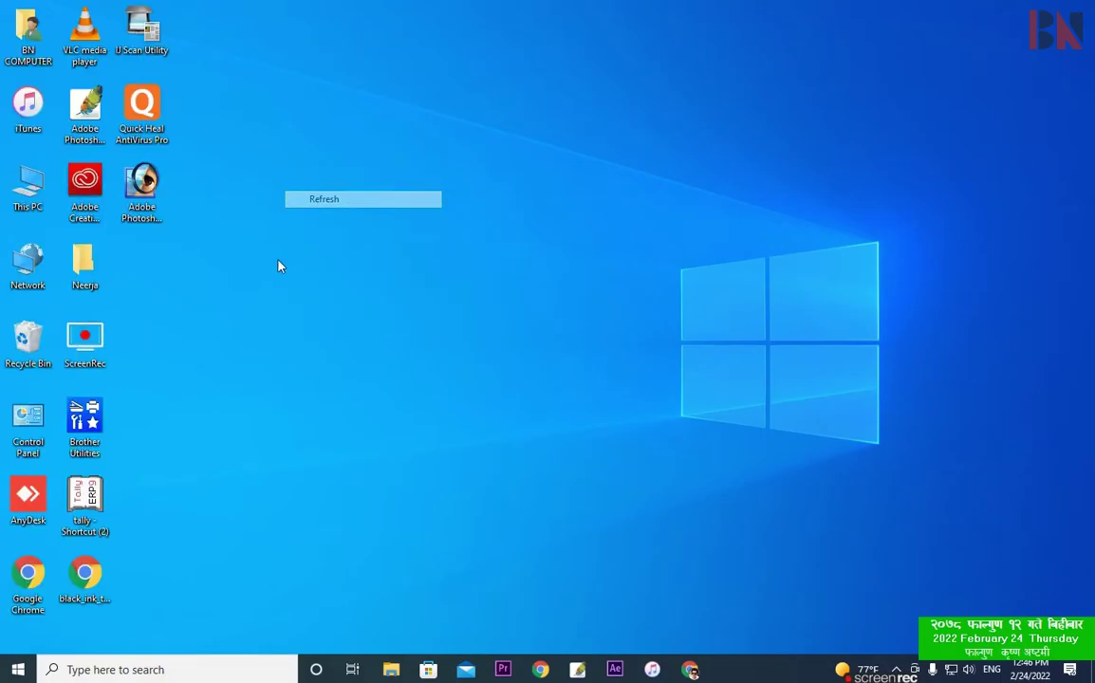
{"action": "double_click", "coordinate": [157, 193]}
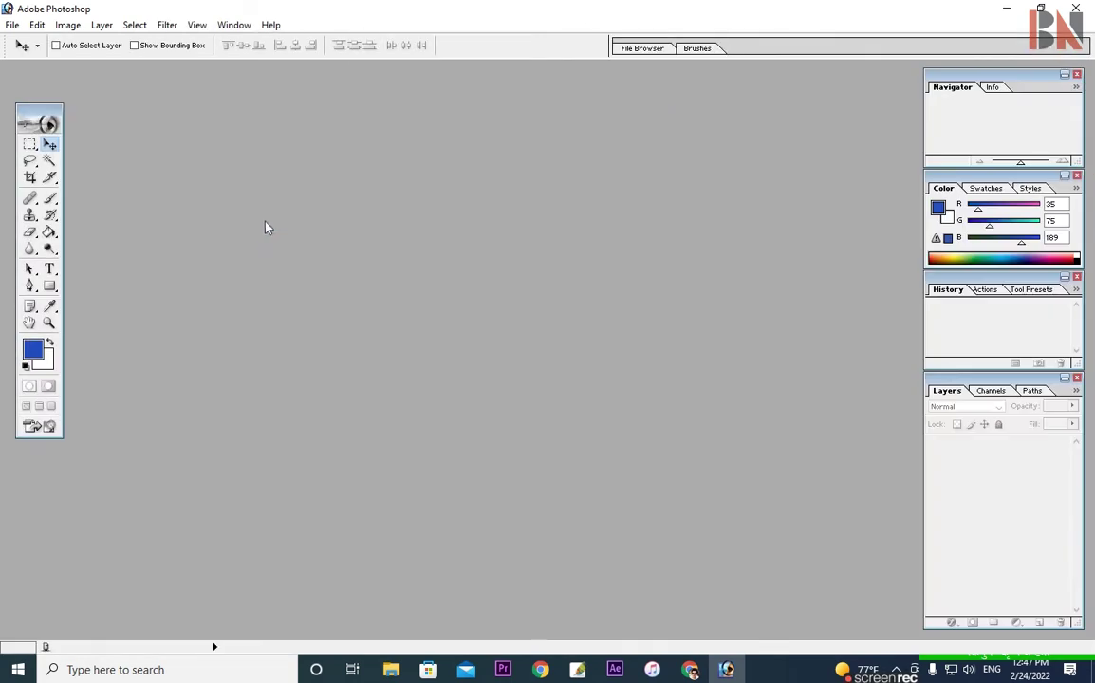
{"action": "left_click", "coordinate": [271, 25]}
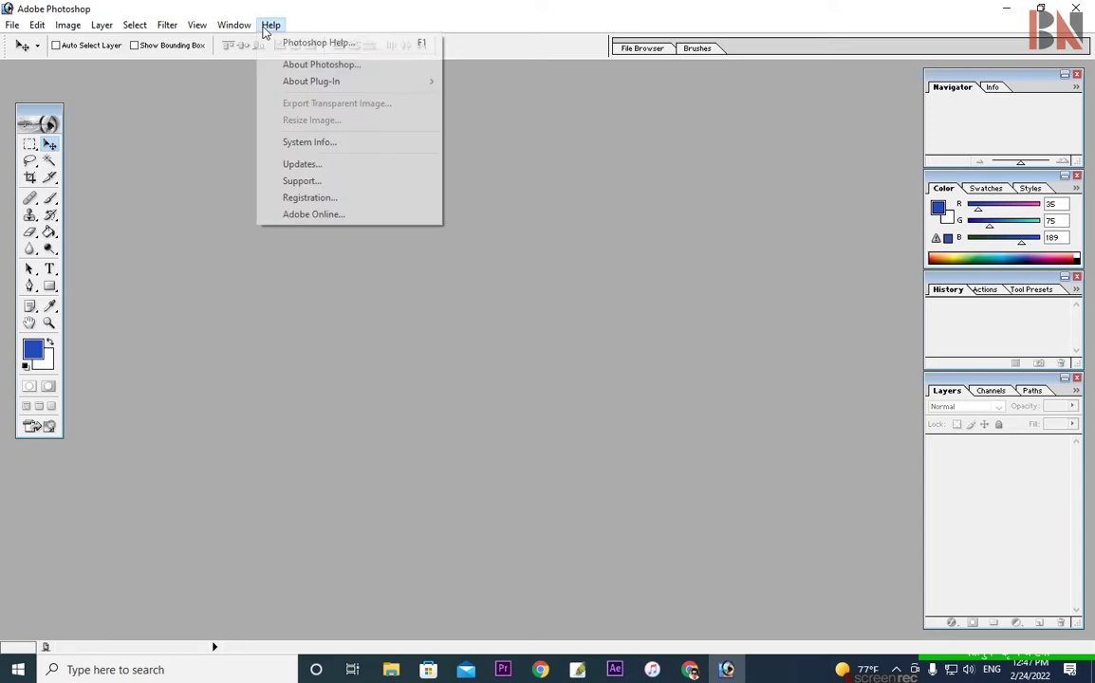
{"action": "left_click", "coordinate": [314, 63]}
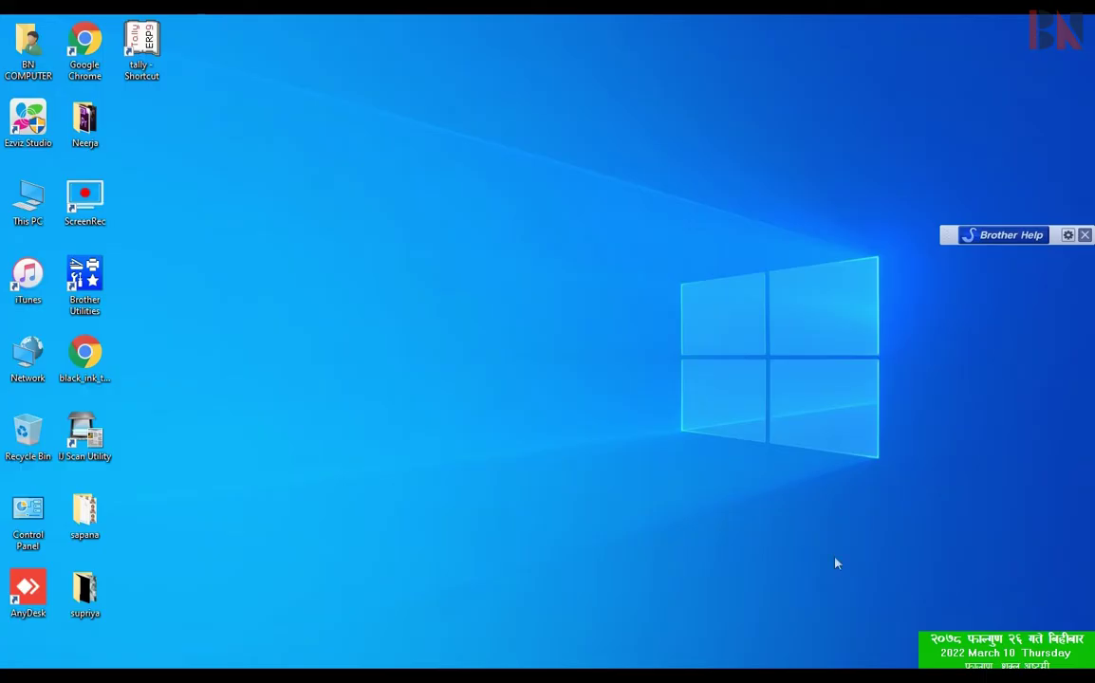
- Launch Photoshop by running the command "photoshop" in Windows
{"action": "key", "text": "super+r"}
{"action": "type", "text": "photoshop"}
{"action": "key", "text": "Return"}
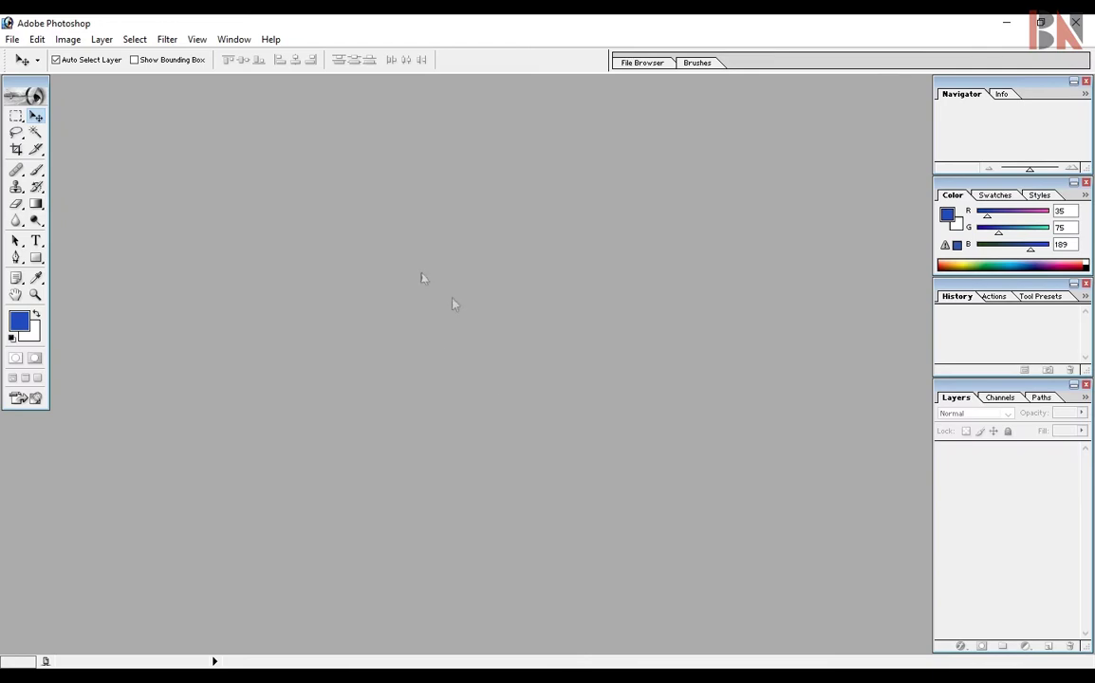
- Open the portrait pp.jpg from the Pictures folder and reposition its document window in the workspace
{"action": "key", "text": "ctrl+o"}
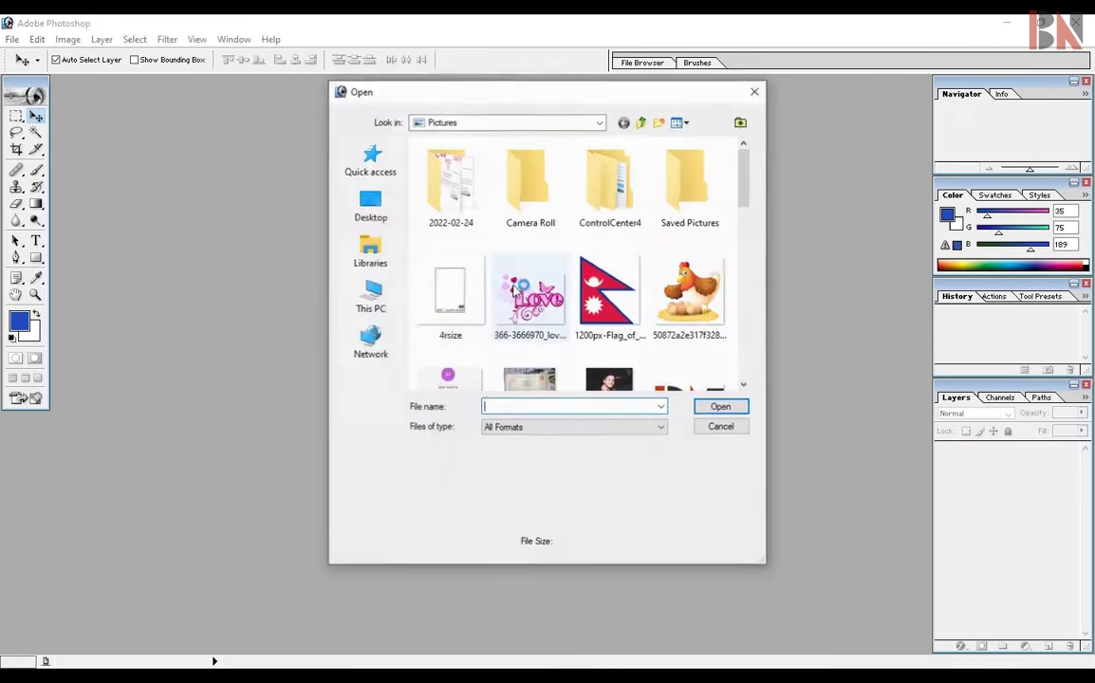
{"action": "left_click", "coordinate": [598, 323]}
{"action": "scroll", "coordinate": [607, 361], "scroll_direction": "down", "scroll_amount": 15}
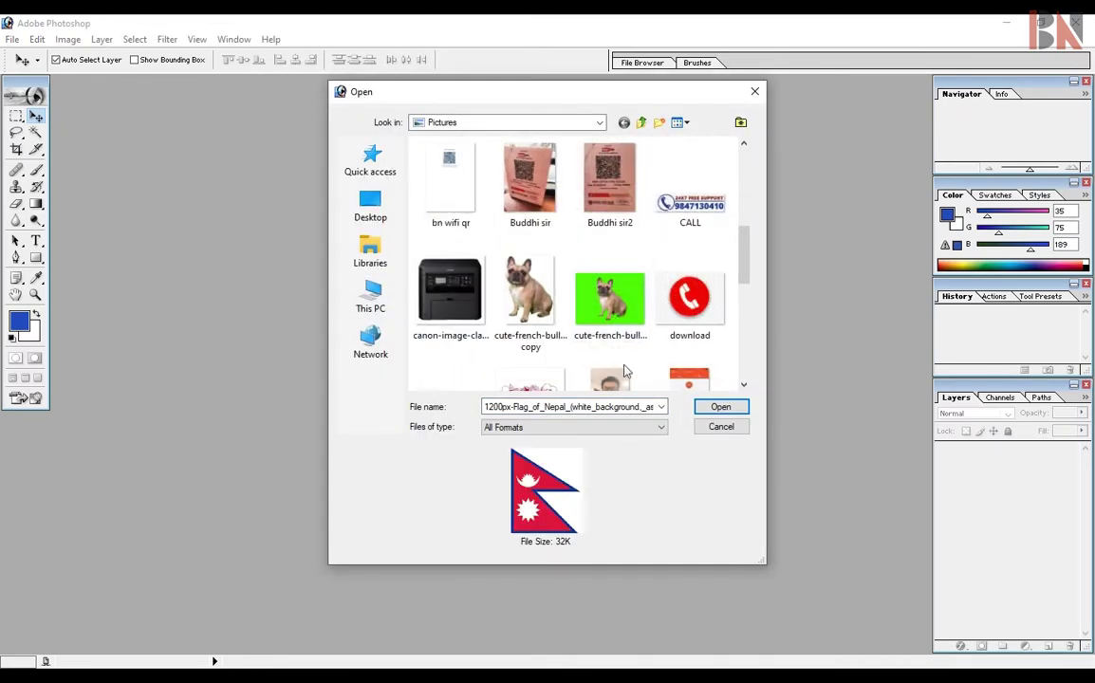
{"action": "scroll", "coordinate": [598, 359], "scroll_direction": "down", "scroll_amount": 3}
{"action": "double_click", "coordinate": [452, 204]}
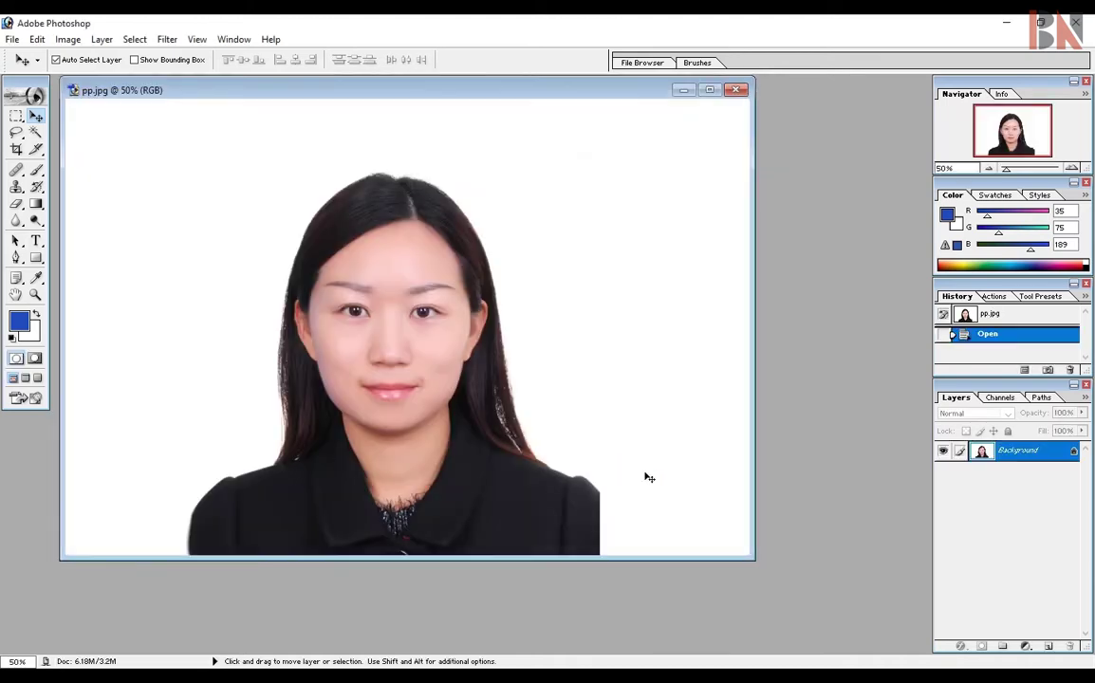
{"action": "left_click_drag", "start_coordinate": [304, 83], "coordinate": [456, 107]}
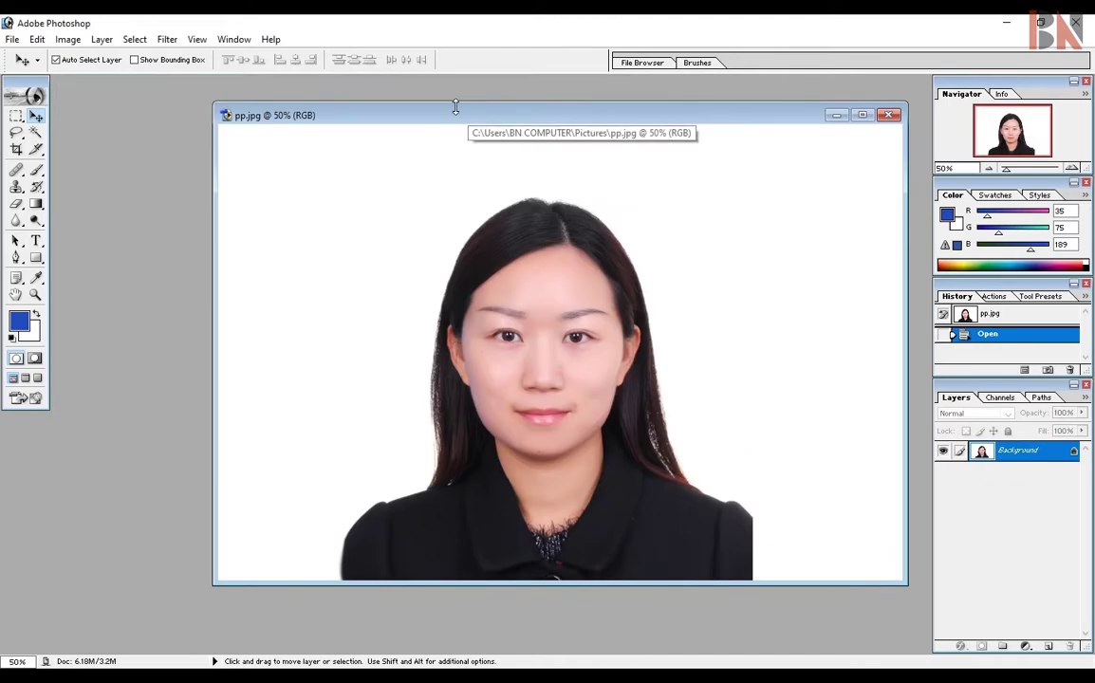
{"action": "left_click", "coordinate": [12, 39]}
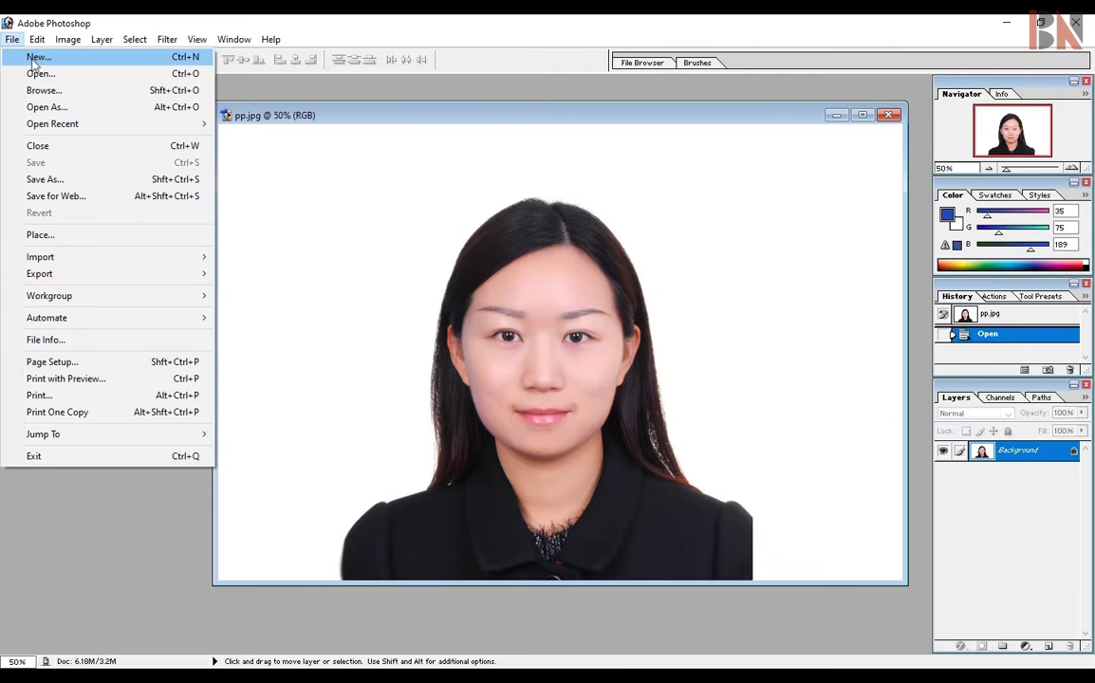
{"action": "left_click", "coordinate": [117, 64]}
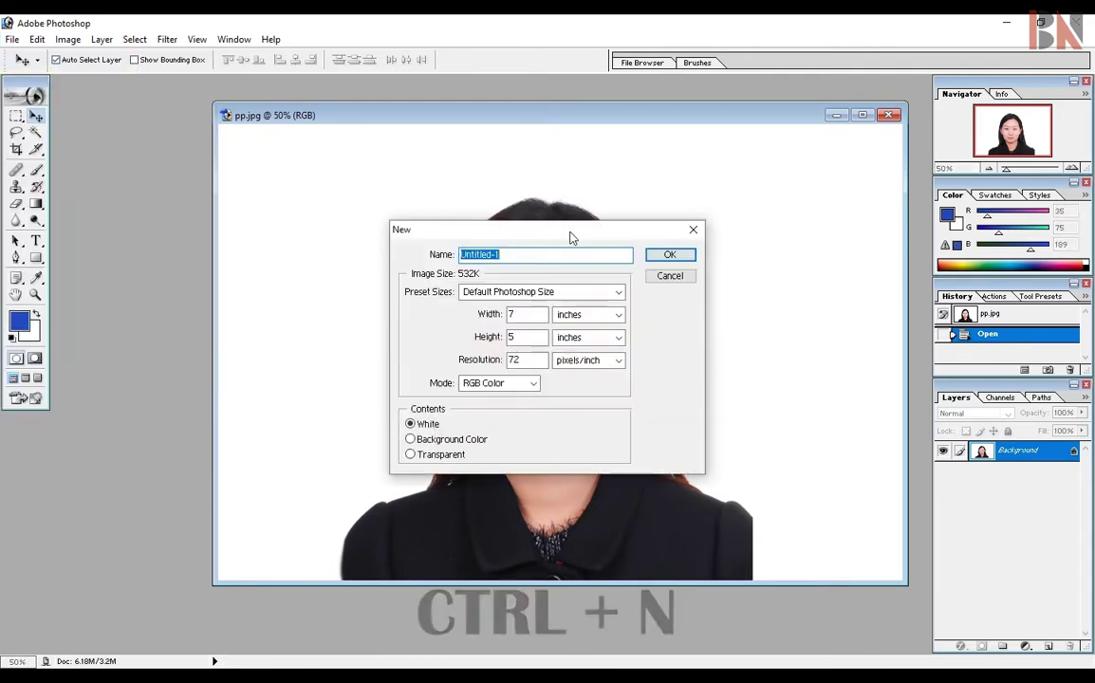
{"action": "left_click", "coordinate": [694, 230]}
- Create a new document 1.2 inches wide and 1.5 inches high at 300 pixels/inch, in RGB Color with white contents
{"action": "left_click", "coordinate": [13, 39]}
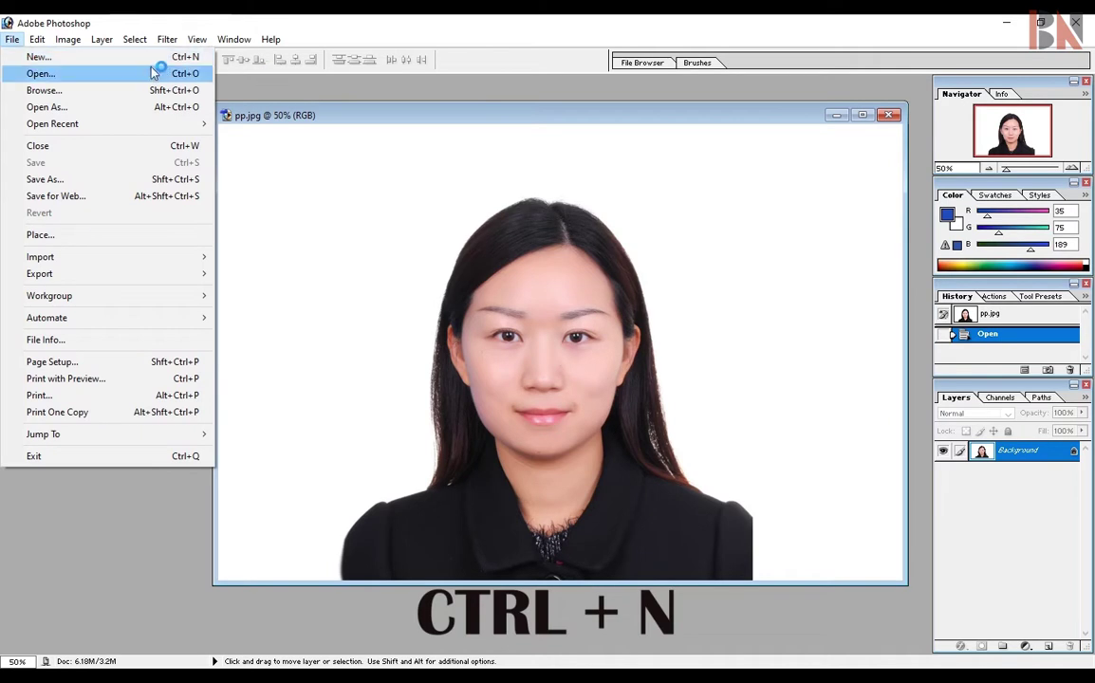
{"action": "left_click", "coordinate": [91, 61]}
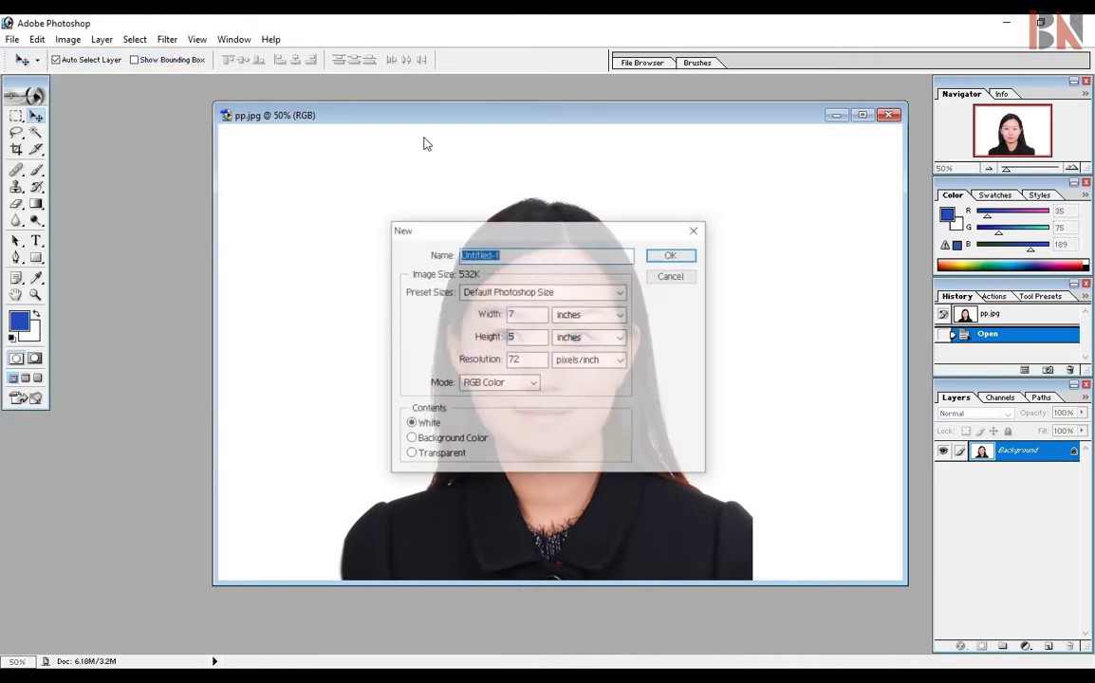
{"action": "left_click", "coordinate": [569, 297]}
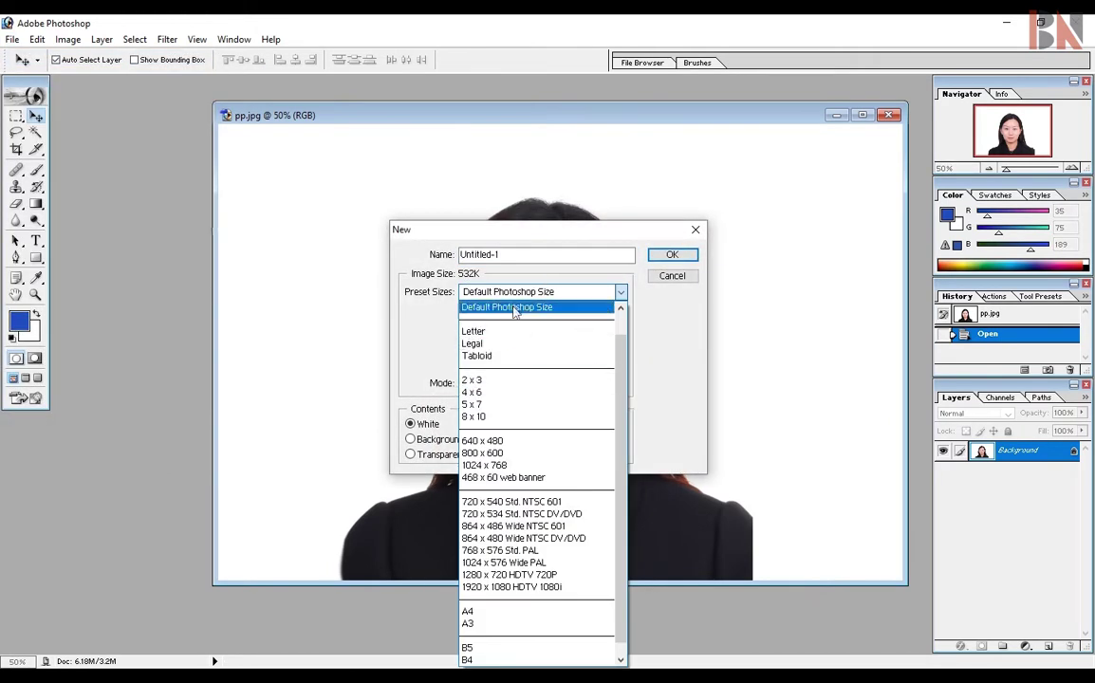
{"action": "left_click", "coordinate": [520, 403]}
{"action": "double_click", "coordinate": [512, 314]}
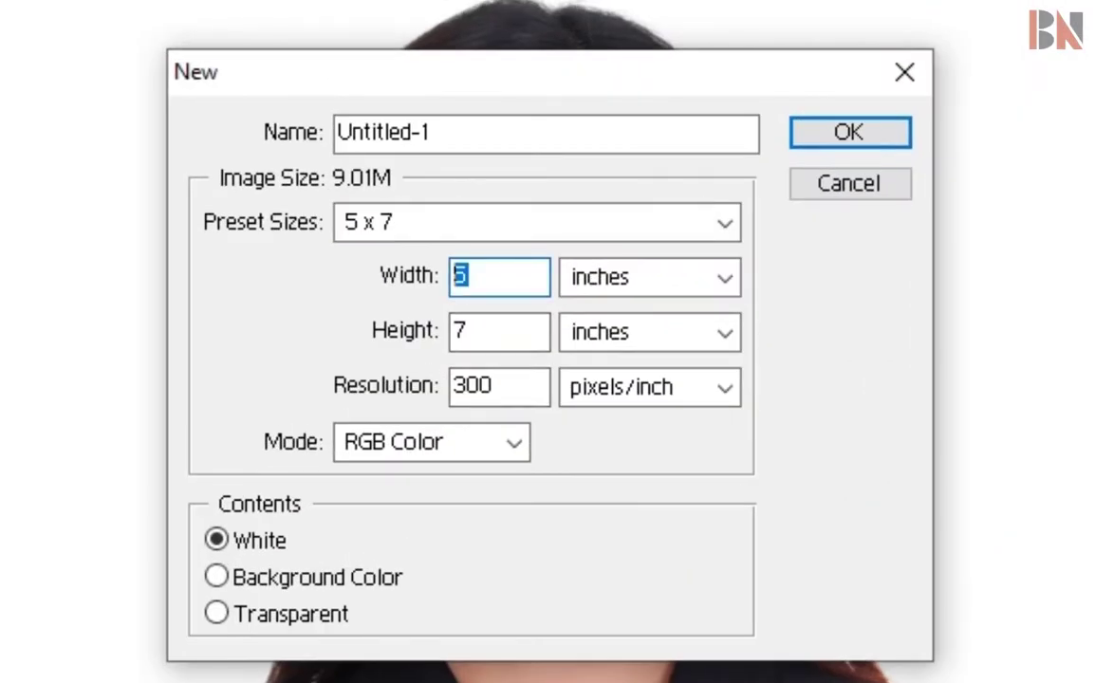
{"action": "type", "text": "1.2"}
{"action": "key", "text": "Tab"}
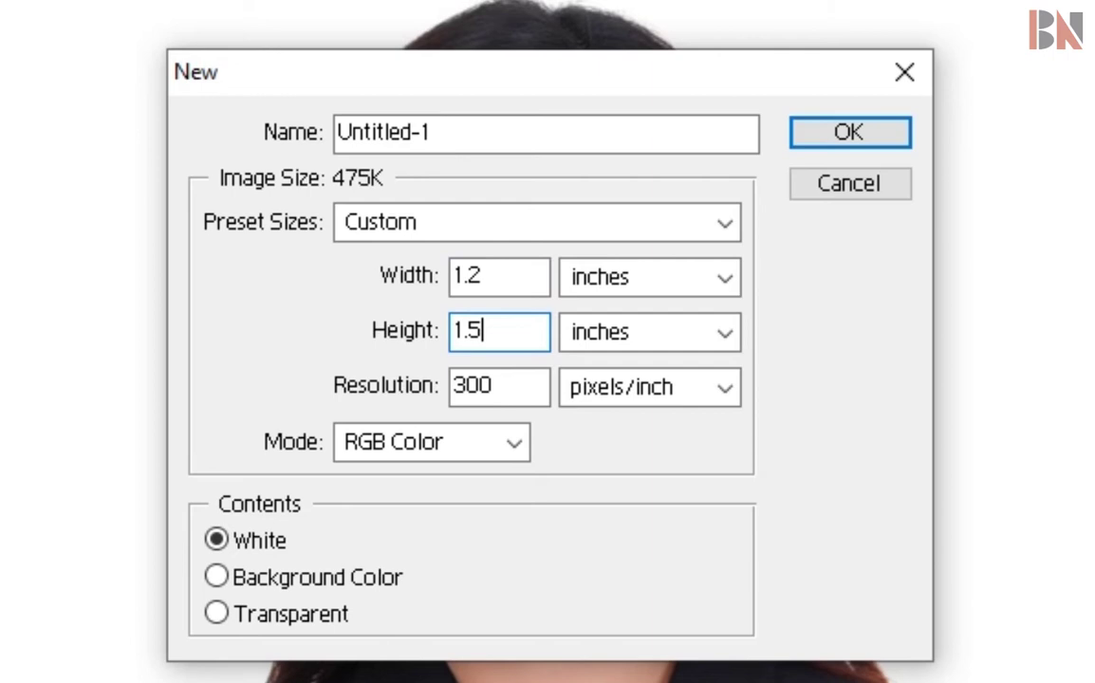
{"action": "double_click", "coordinate": [517, 387]}
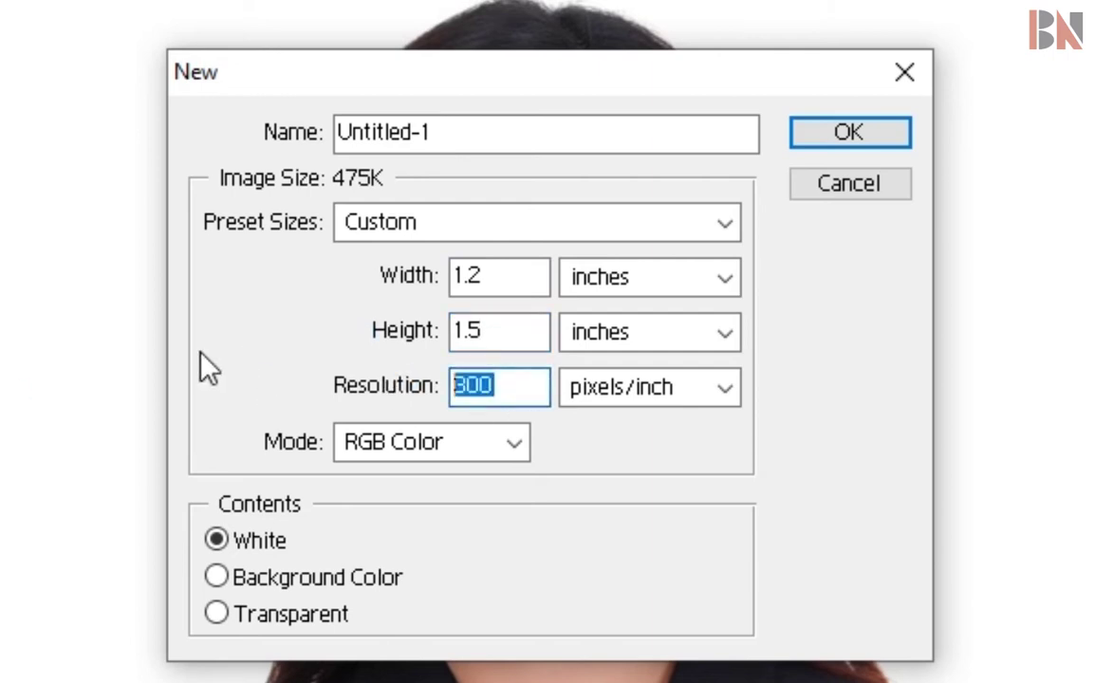
{"action": "left_click", "coordinate": [513, 443]}
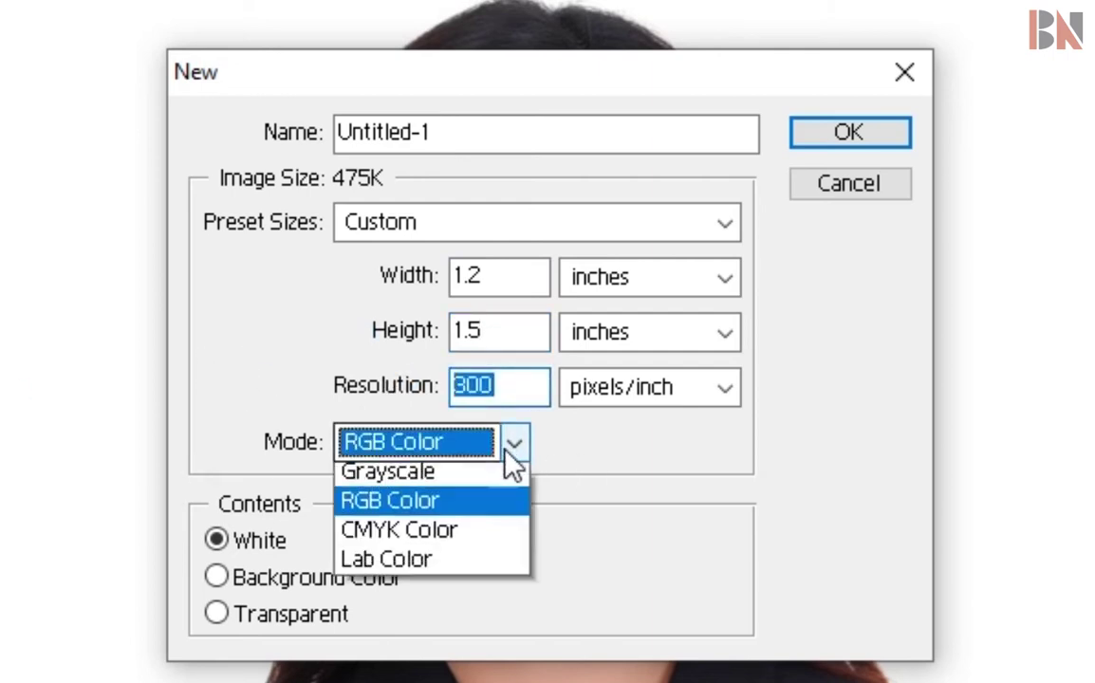
{"action": "left_click", "coordinate": [470, 538]}
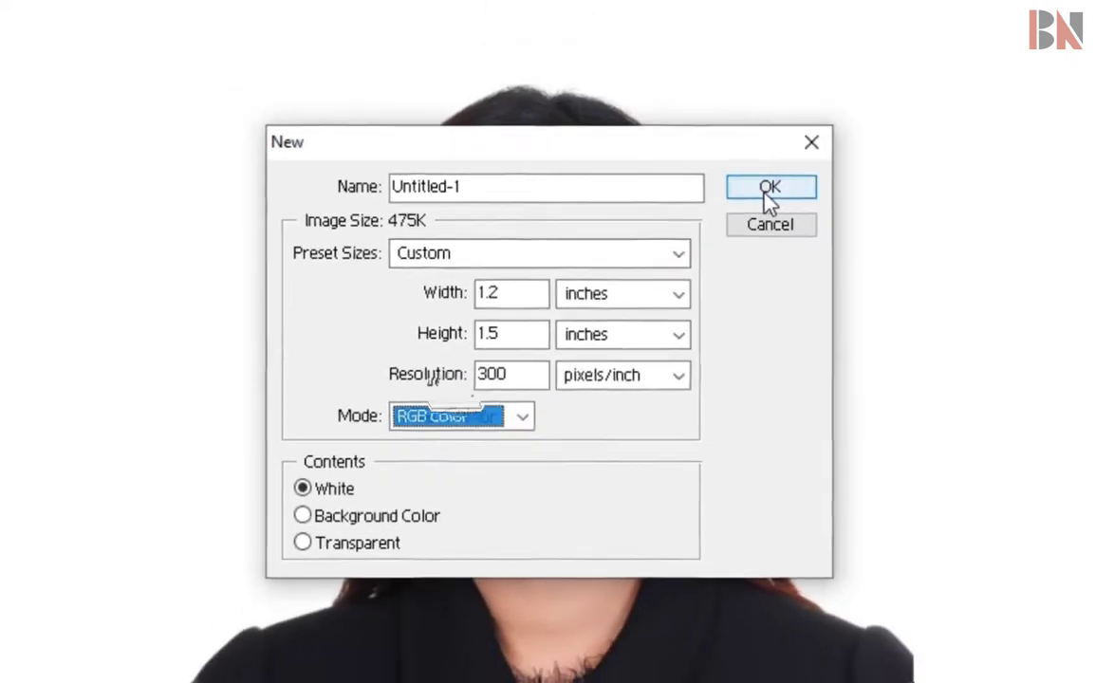
{"action": "left_click", "coordinate": [849, 134]}
- Copy the pp.jpg portrait into the blank document with the Move tool and maximize the new document's window
{"action": "left_click_drag", "start_coordinate": [619, 135], "coordinate": [671, 111]}
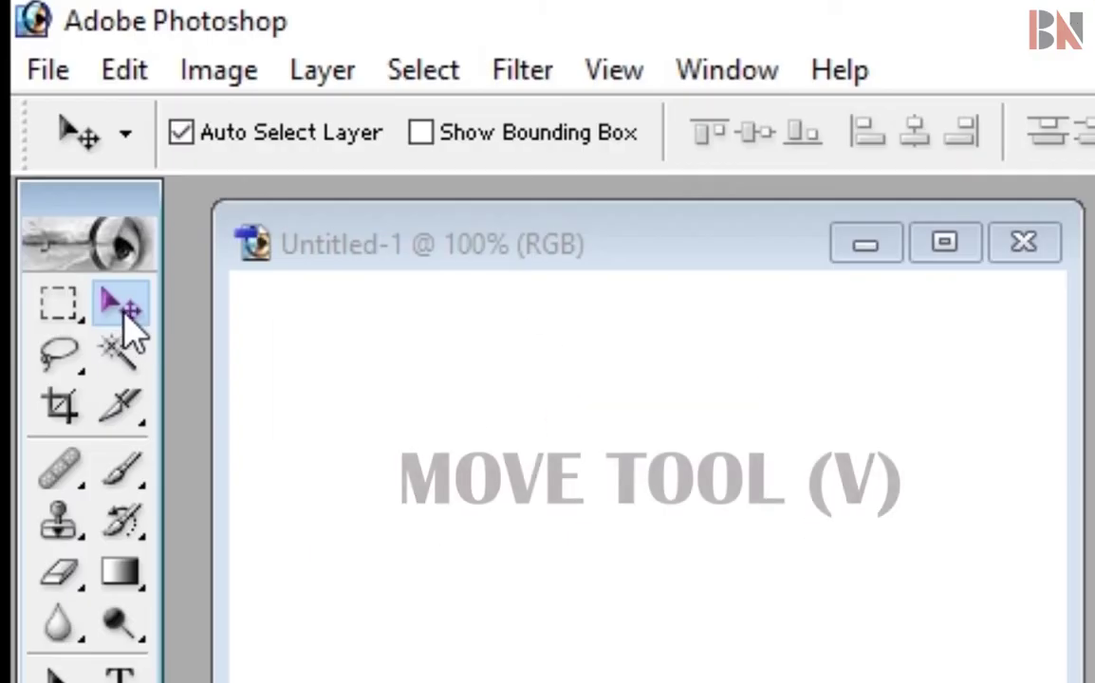
{"action": "key", "text": "m"}
{"action": "left_click", "coordinate": [120, 305]}
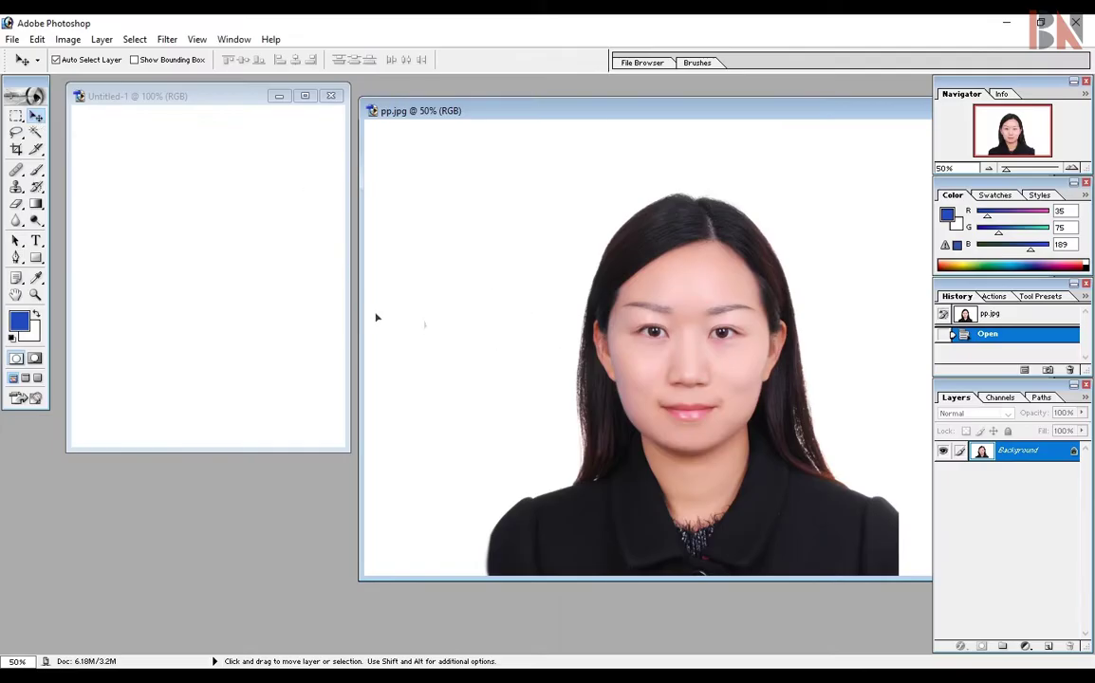
{"action": "left_click_drag", "start_coordinate": [376, 317], "coordinate": [259, 173]}
{"action": "left_click_drag", "start_coordinate": [234, 102], "coordinate": [476, 134]}
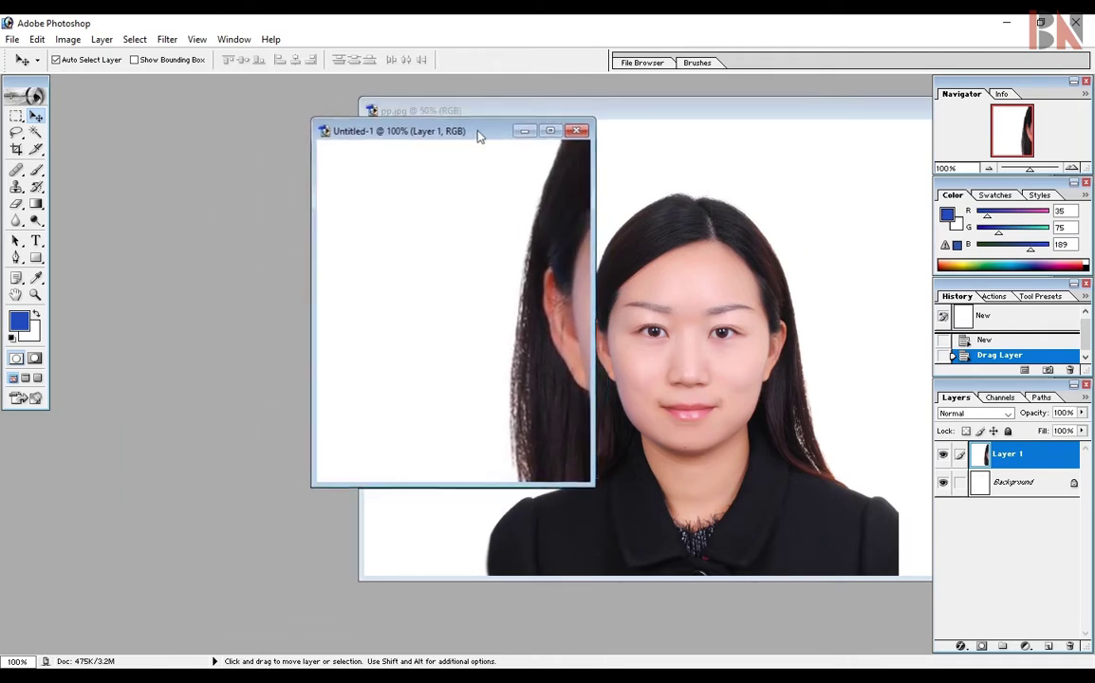
{"action": "left_click", "coordinate": [555, 131]}
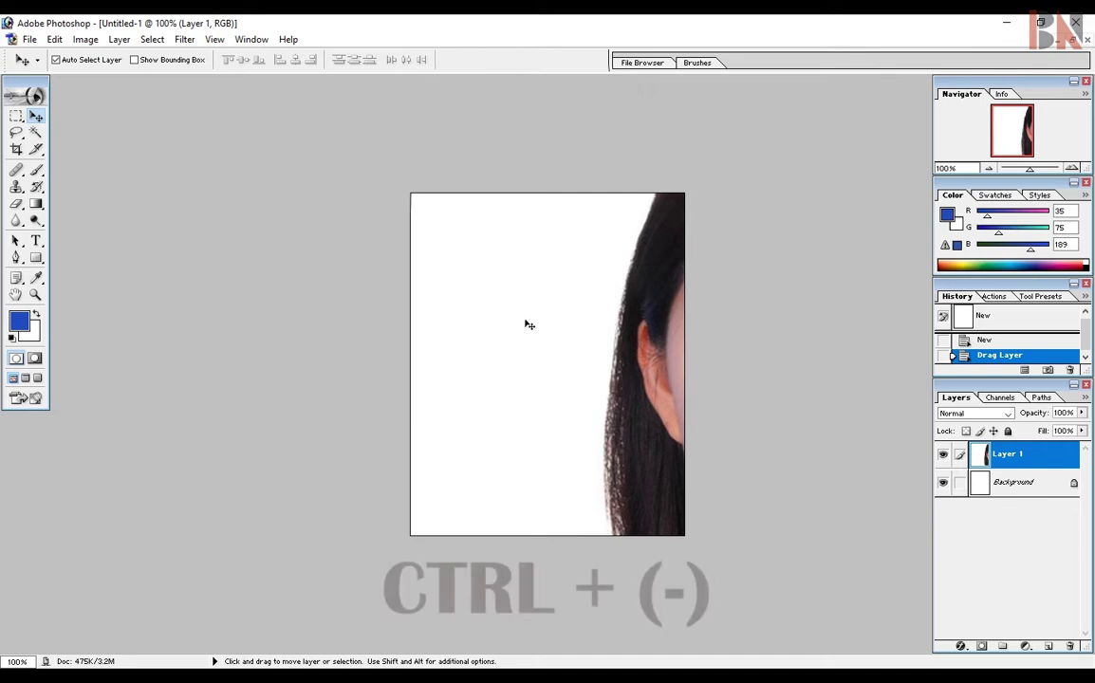
- Scale the portrait layer down proportionally with Free Transform and place it so the head and shoulders fit inside the canvas
{"action": "key", "text": "ctrl+minus"}
{"action": "key", "text": "ctrl+minus"}
{"action": "key", "text": "ctrl+minus"}
{"action": "key", "text": "ctrl+minus"}
{"action": "key", "text": "ctrl+minus"}
{"action": "key", "text": "ctrl+minus"}
{"action": "key", "text": "ctrl+minus"}
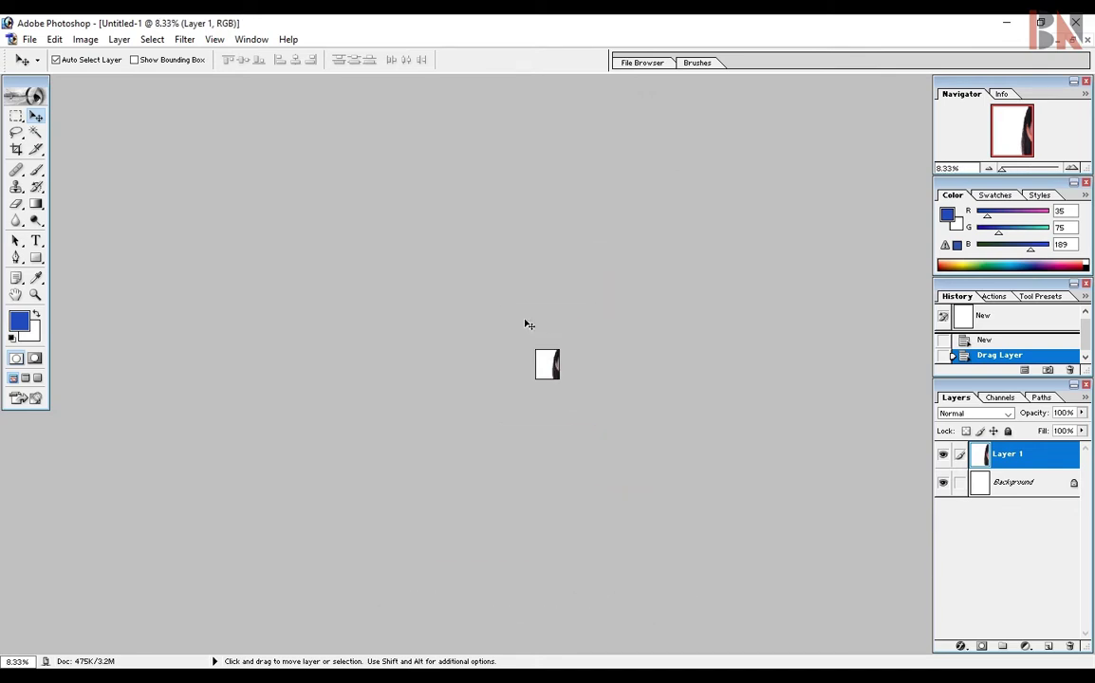
{"action": "key", "text": "ctrl+t"}
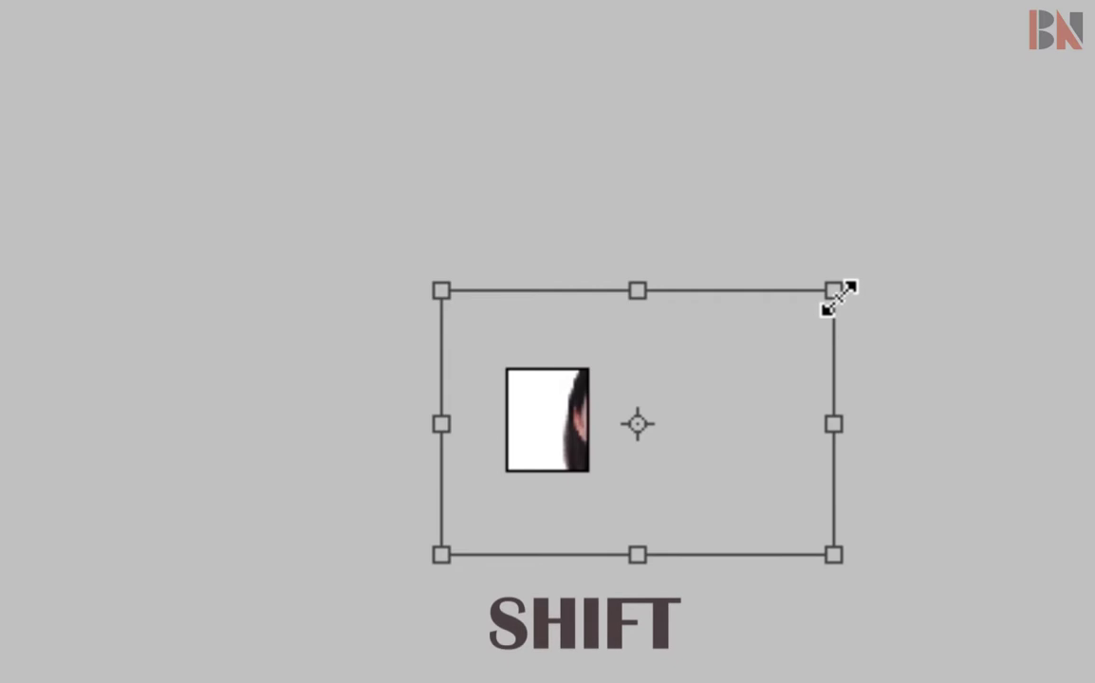
{"action": "left_click_drag", "start_coordinate": [840, 302], "coordinate": [567, 441]}
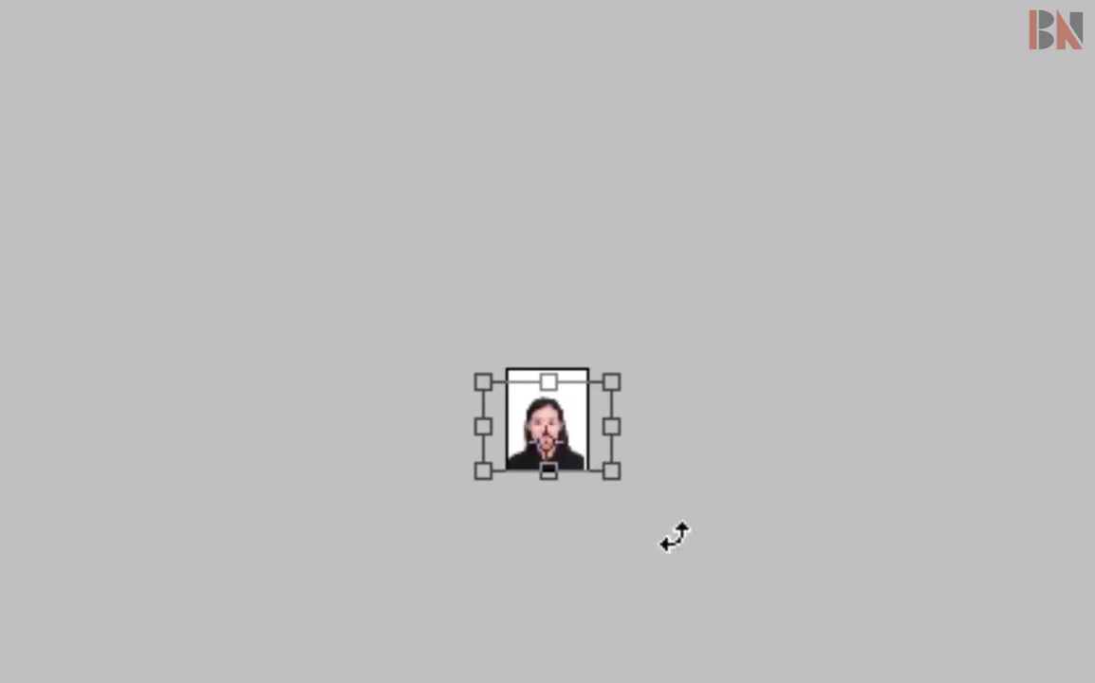
{"action": "key", "text": "Return"}
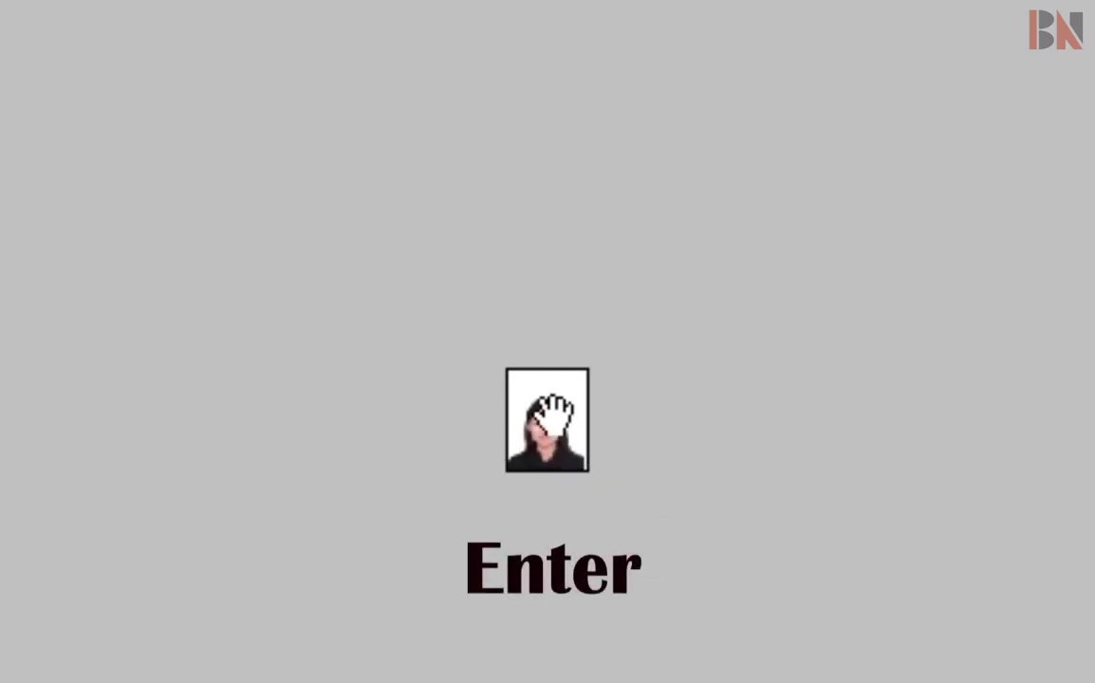
- Move the portrait layer down so the white gap below the shoulders is covered
{"action": "key", "text": "ctrl+plus"}
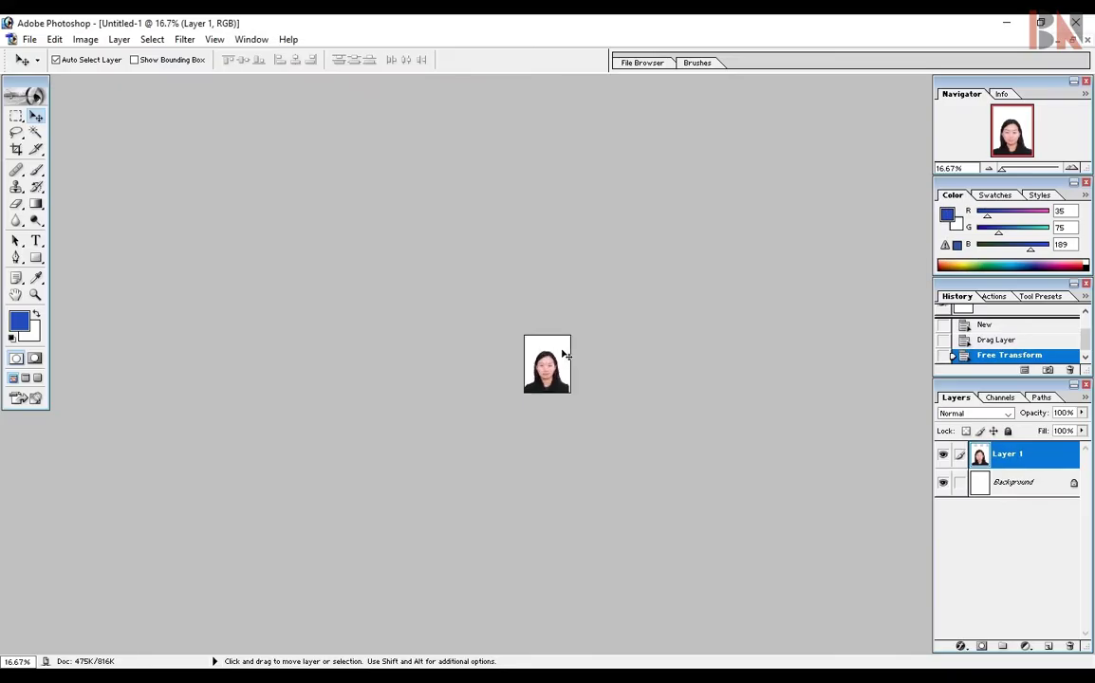
{"action": "key", "text": "ctrl+plus"}
{"action": "key", "text": "ctrl+plus"}
{"action": "key", "text": "ctrl+plus"}
{"action": "key", "text": "ctrl+plus"}
{"action": "key", "text": "ctrl+plus"}
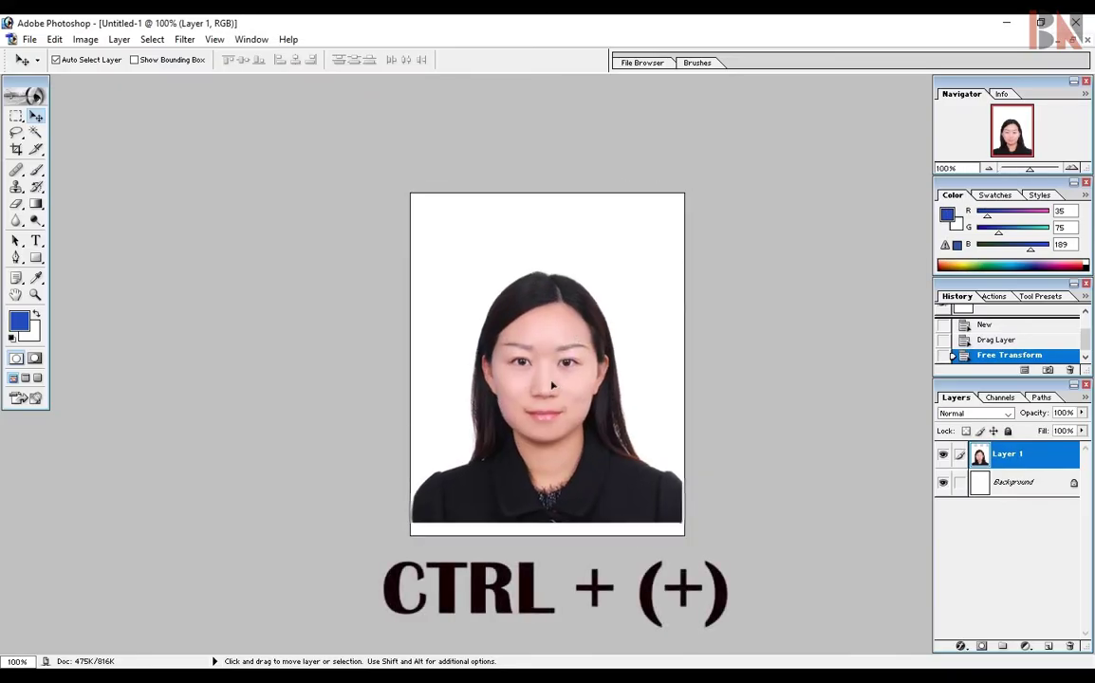
{"action": "left_click", "coordinate": [548, 398]}
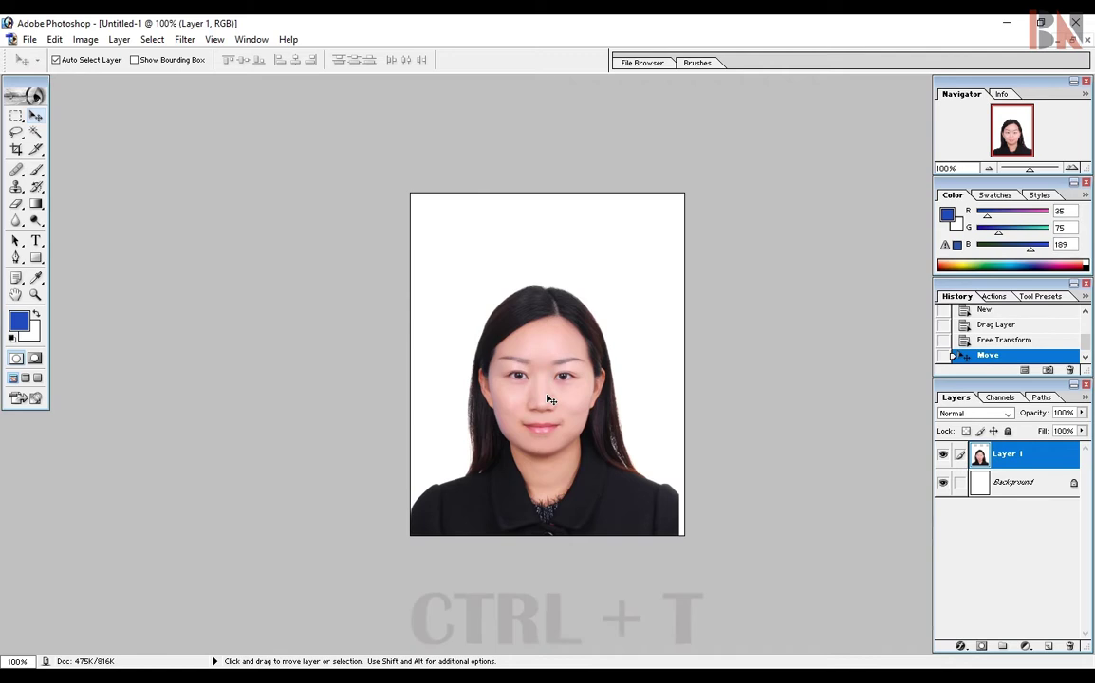
- Enlarge the portrait layer proportionally to about 130% with Free Transform and center it so the shoulders span the canvas width
{"action": "key", "text": "ctrl+t"}
{"action": "left_click_drag", "start_coordinate": [777, 236], "coordinate": [824, 205]}
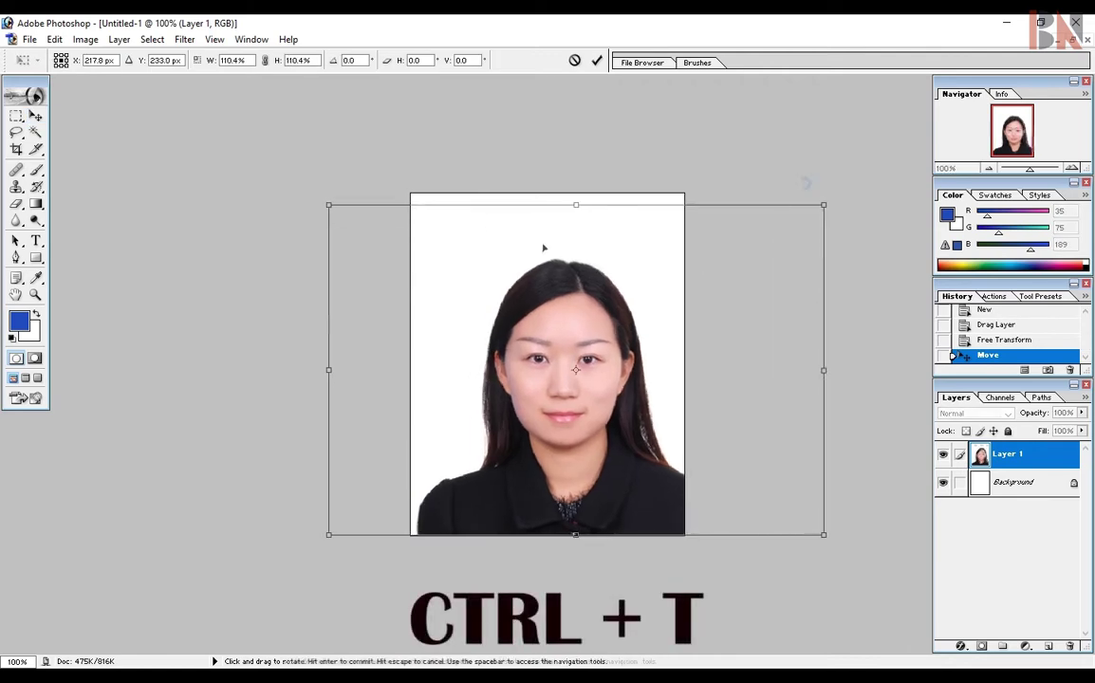
{"action": "left_click_drag", "start_coordinate": [327, 203], "coordinate": [276, 170]}
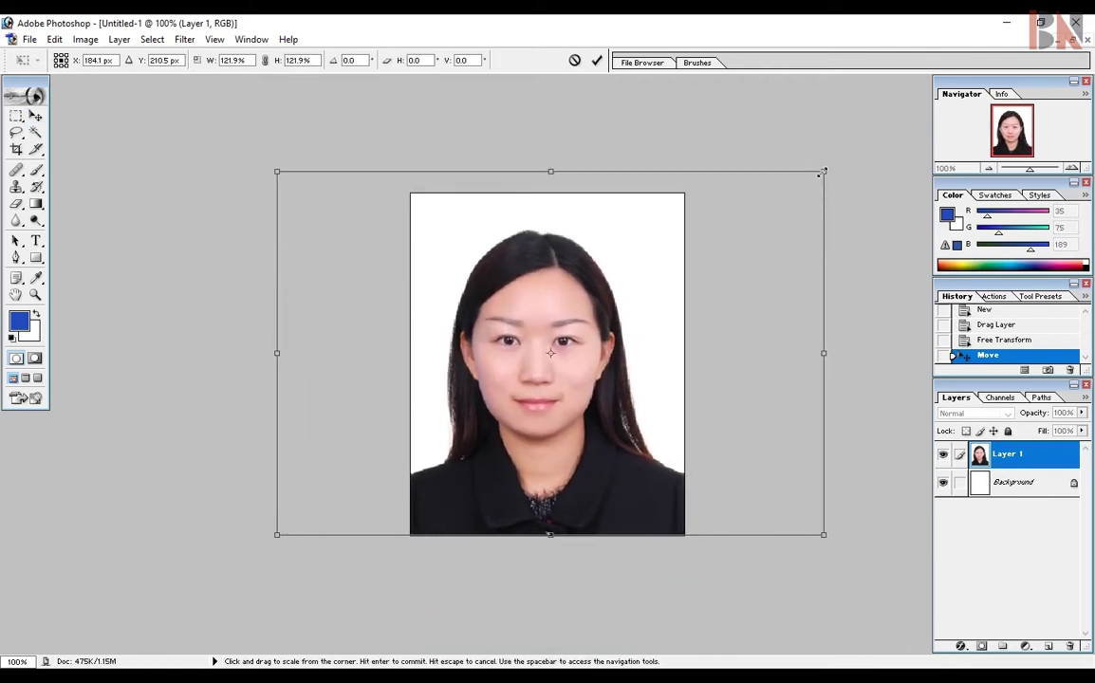
{"action": "mouse_move", "coordinate": [277, 534]}
{"action": "left_mouse_down"}
{"action": "mouse_move", "coordinate": [286, 529]}
{"action": "mouse_move", "coordinate": [270, 538]}
{"action": "left_mouse_up"}
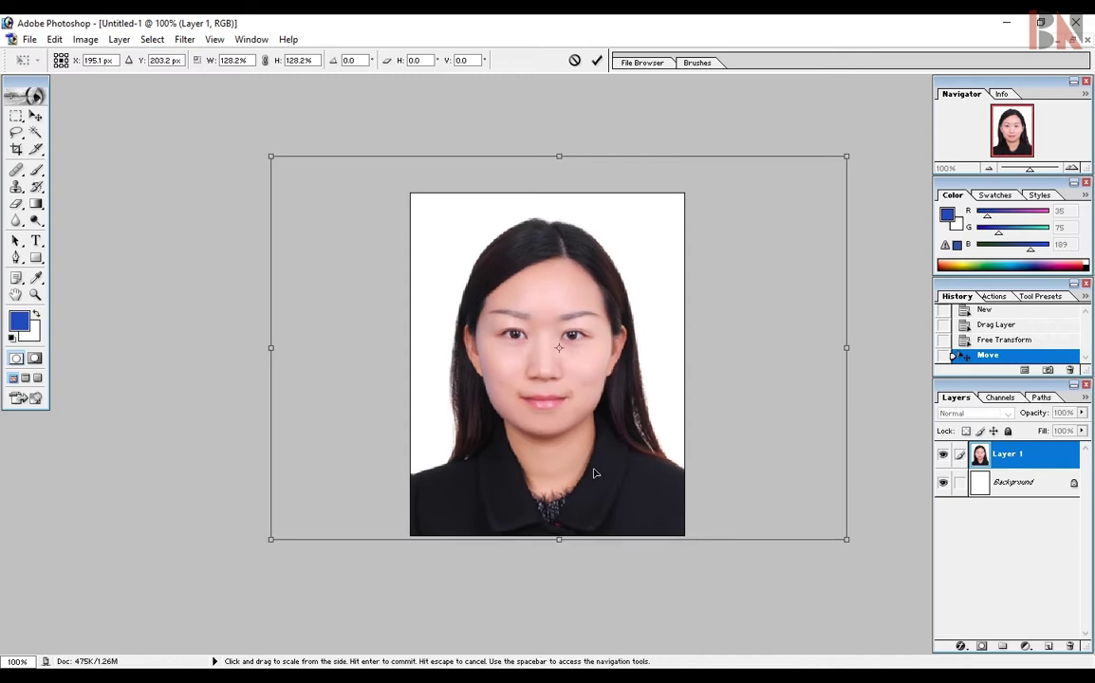
{"action": "mouse_move", "coordinate": [270, 159]}
{"action": "left_mouse_down"}
{"action": "mouse_move", "coordinate": [297, 168]}
{"action": "mouse_move", "coordinate": [281, 163]}
{"action": "left_mouse_up"}
{"action": "left_click_drag", "start_coordinate": [846, 167], "coordinate": [858, 157]}
{"action": "left_click_drag", "start_coordinate": [529, 272], "coordinate": [506, 444]}
{"action": "key", "text": "shift+Down"}
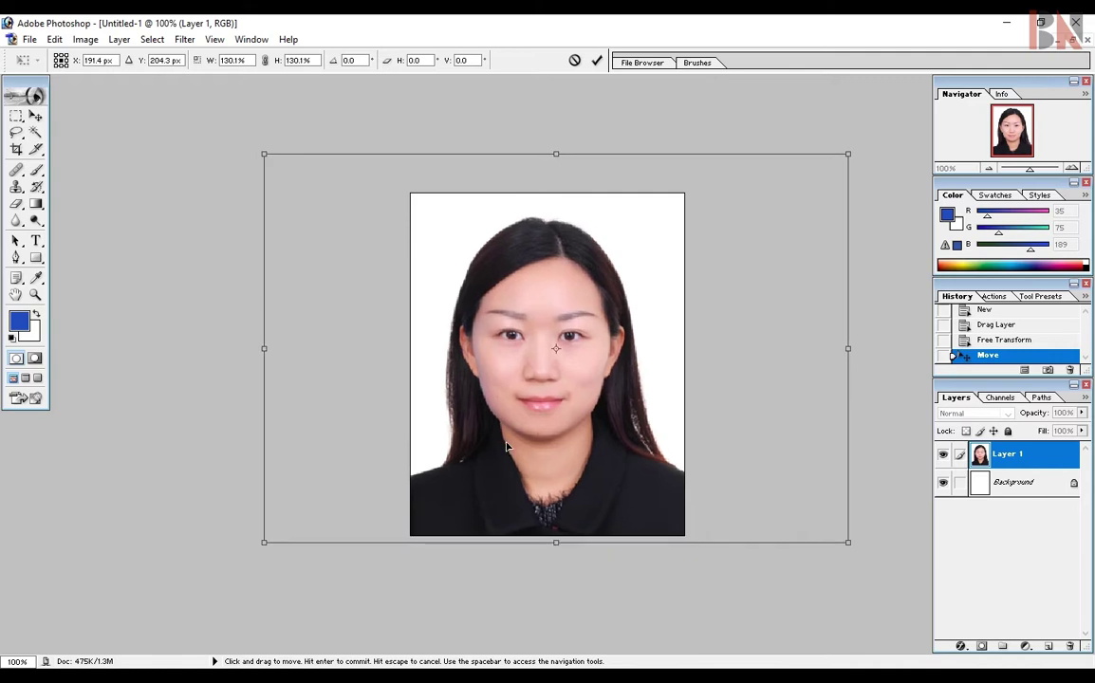
{"action": "key", "text": "Return"}
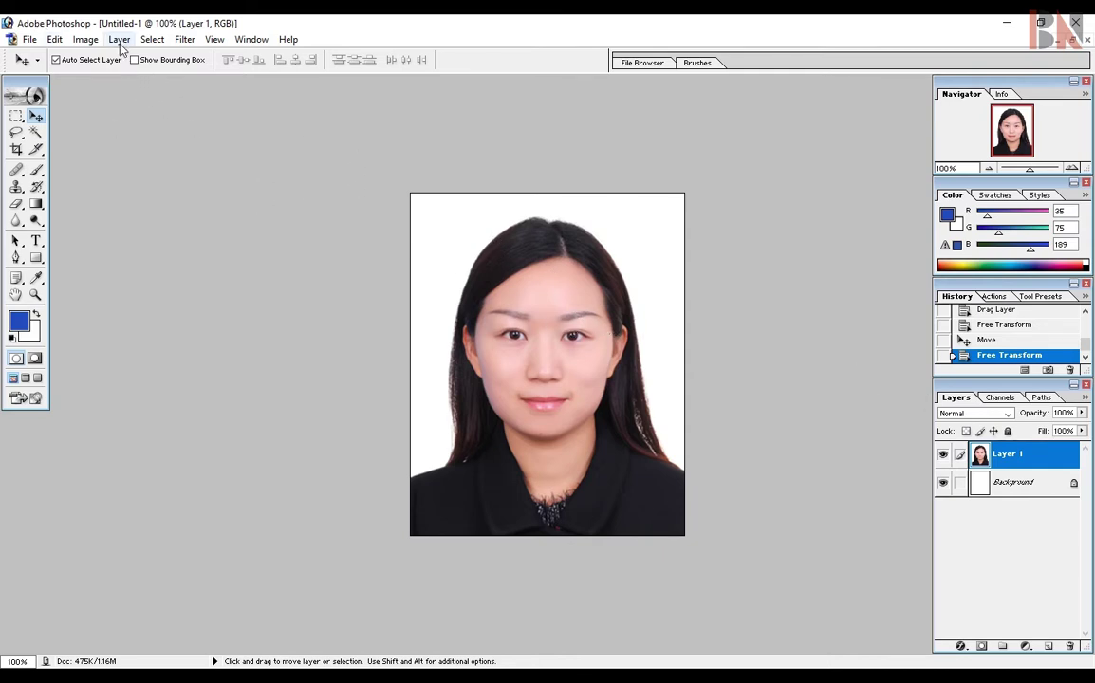
- Flatten the portrait document into a single layer and move its window aside to free workspace
{"action": "left_click", "coordinate": [119, 41]}
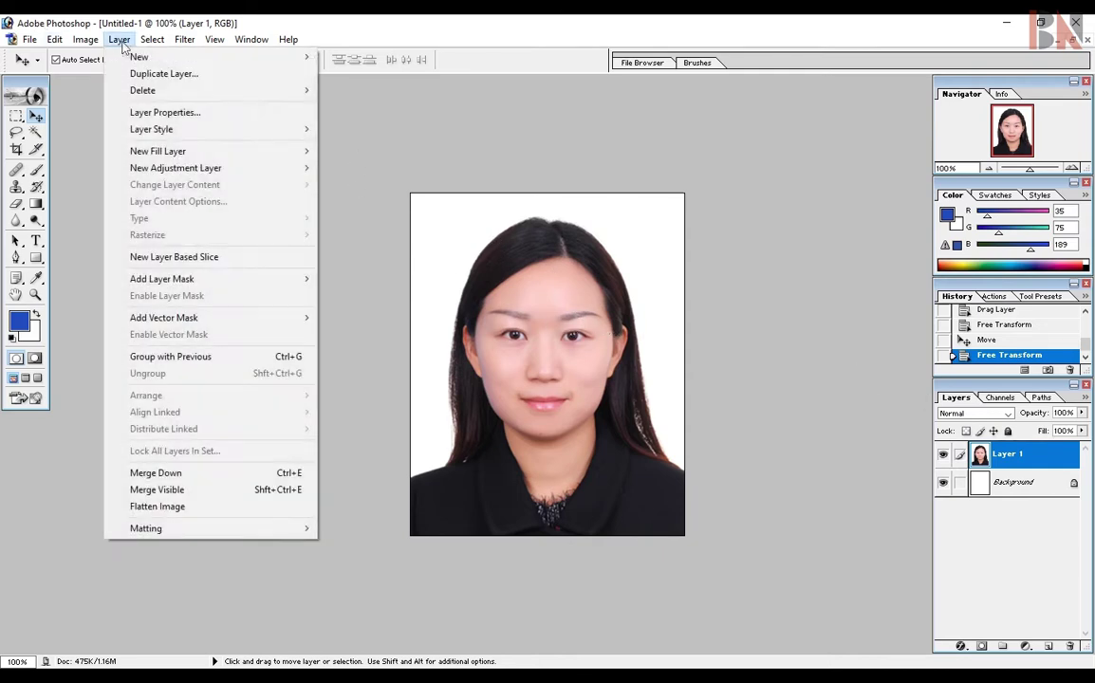
{"action": "left_click", "coordinate": [157, 506]}
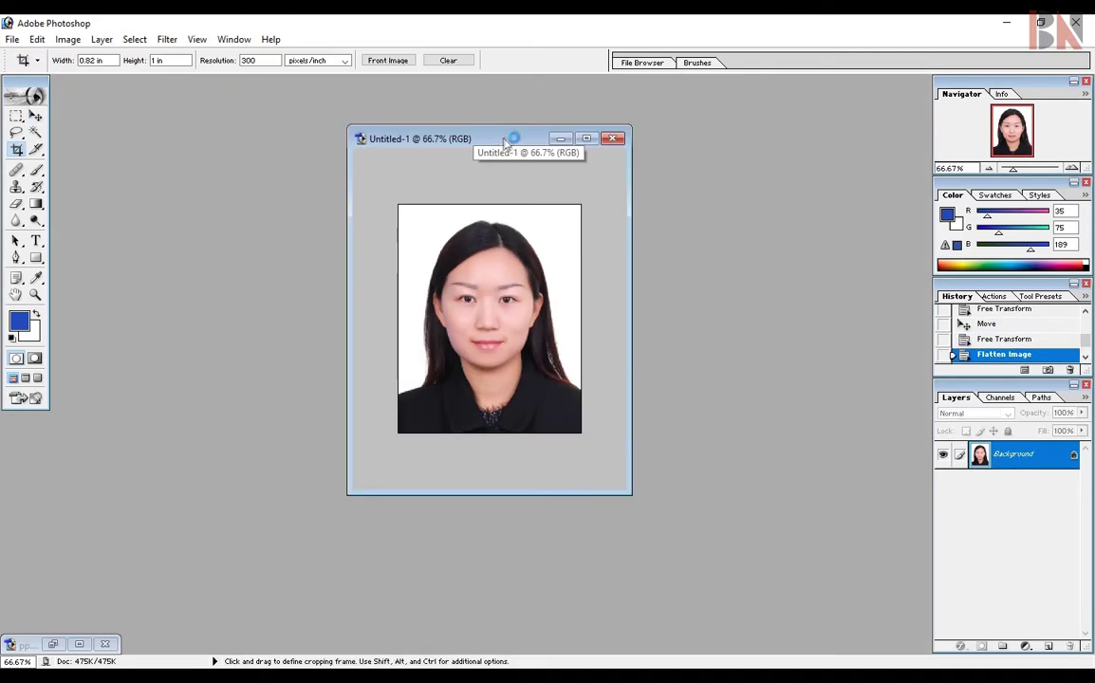
{"action": "left_click_drag", "start_coordinate": [506, 141], "coordinate": [415, 142]}
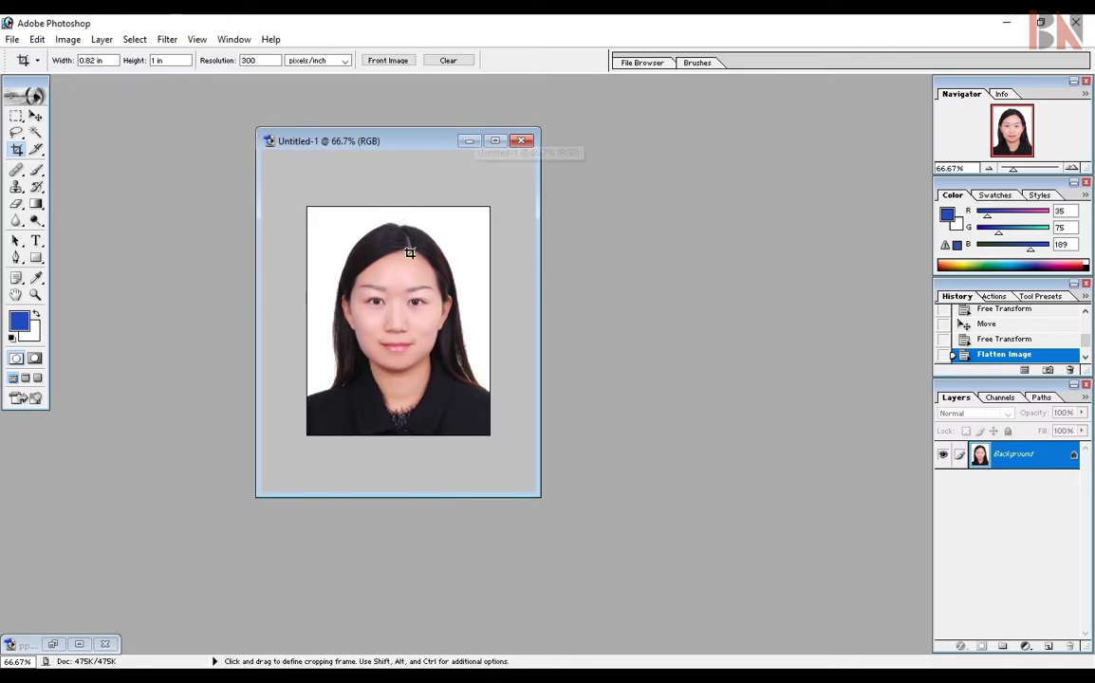
{"action": "key", "text": "ctrl+plus"}
{"action": "left_click_drag", "start_coordinate": [391, 142], "coordinate": [344, 134]}
- Duplicate the flattened image as Untitled-1 copy and place the two document windows side by side
{"action": "right_click", "coordinate": [344, 133]}
{"action": "left_click", "coordinate": [343, 136]}
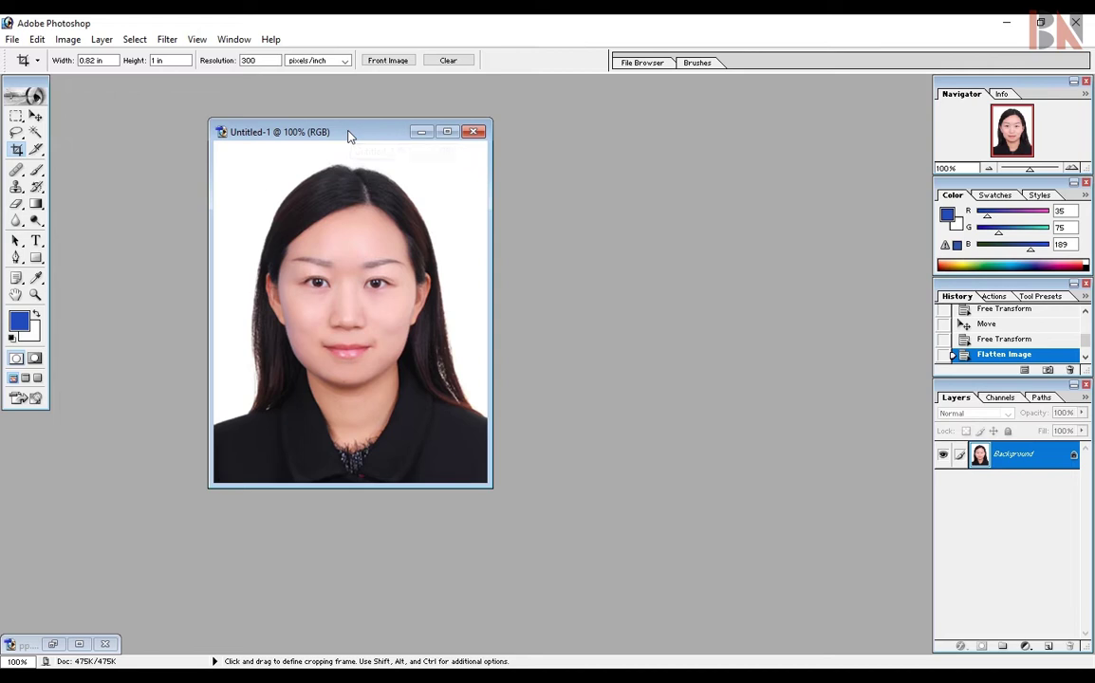
{"action": "right_click", "coordinate": [349, 134]}
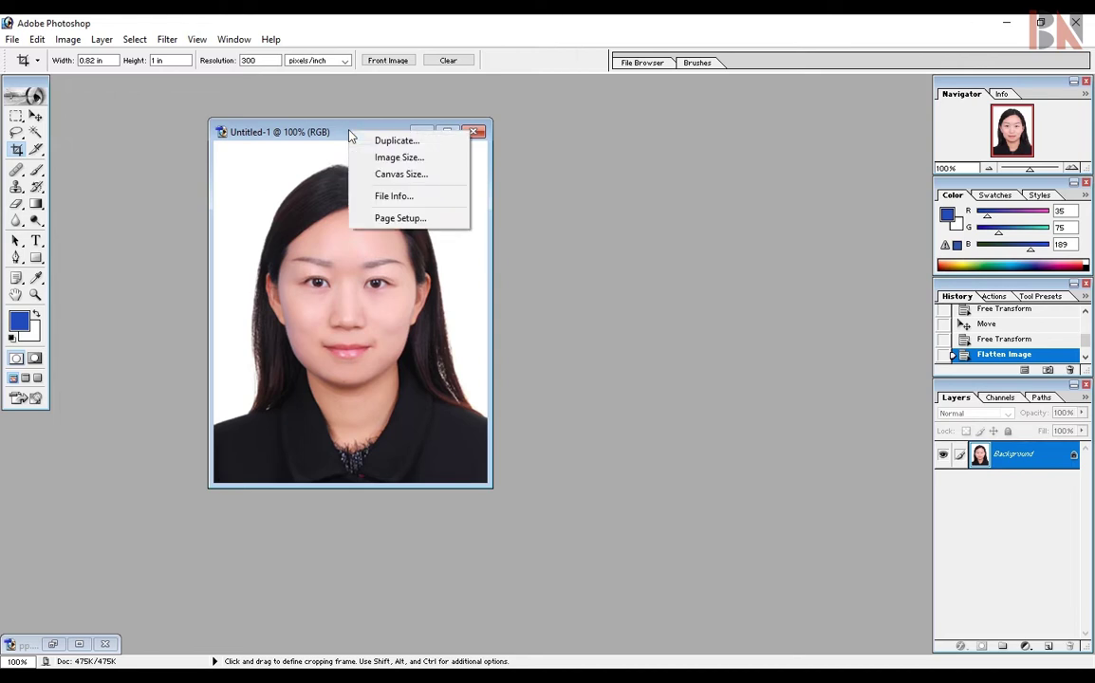
{"action": "left_click", "coordinate": [403, 143]}
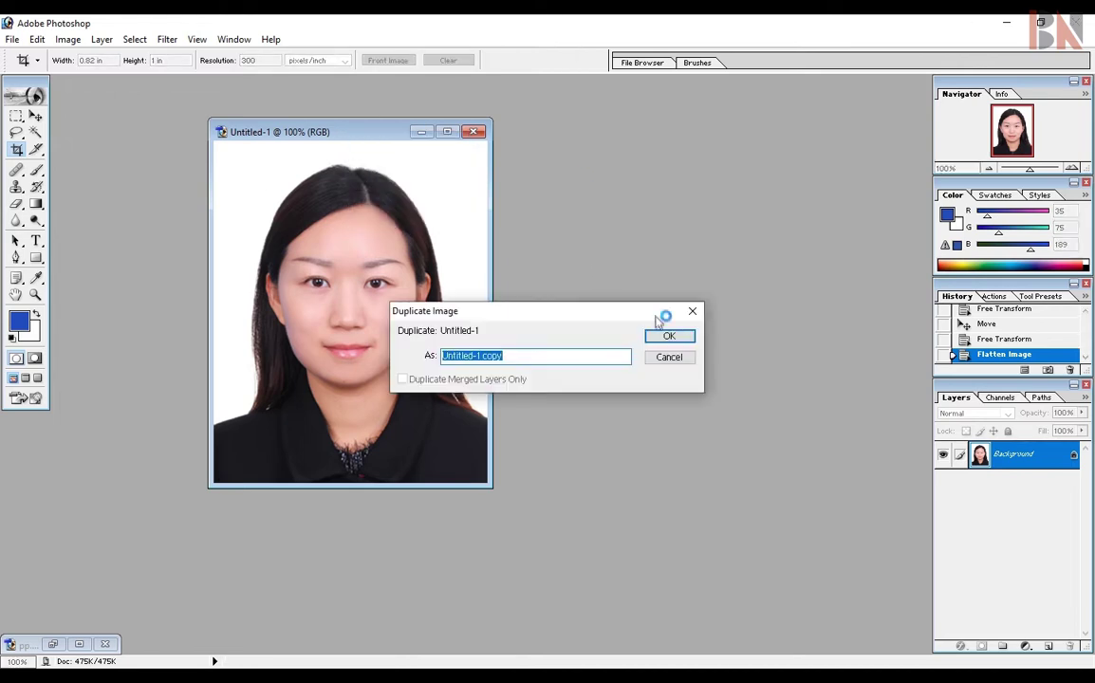
{"action": "left_click", "coordinate": [662, 334]}
{"action": "left_click_drag", "start_coordinate": [227, 116], "coordinate": [641, 117]}
{"action": "left_click", "coordinate": [350, 140]}
{"action": "key", "text": "v"}
{"action": "left_click_drag", "start_coordinate": [350, 142], "coordinate": [465, 153]}
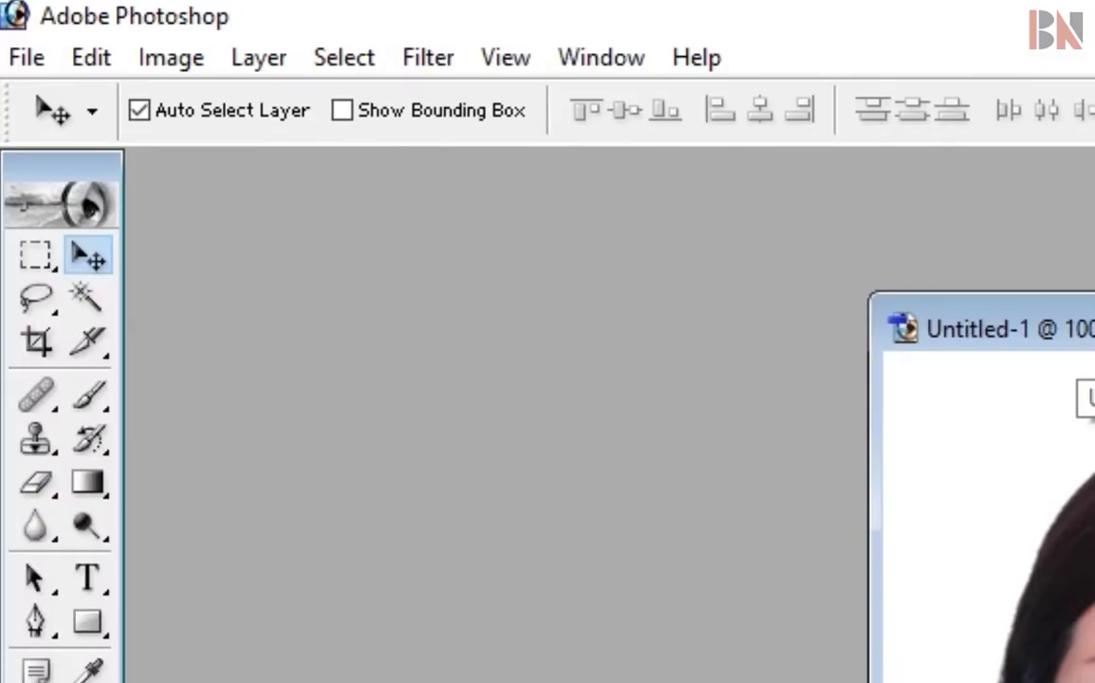
{"action": "left_click_drag", "start_coordinate": [1044, 330], "coordinate": [1093, 320]}
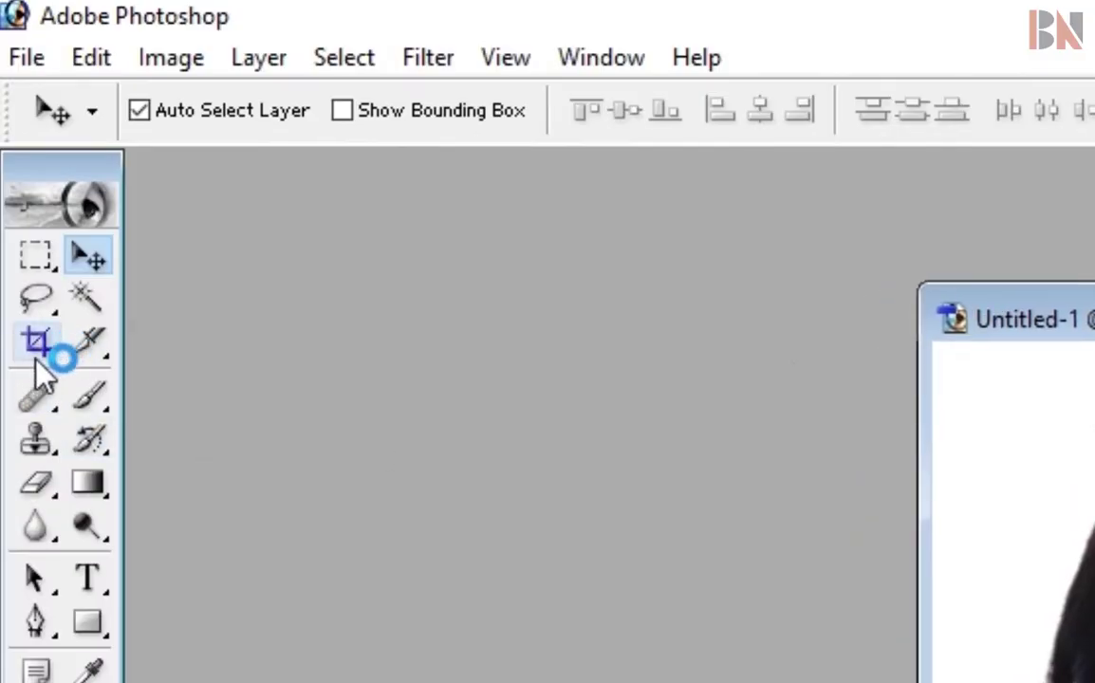
- Set the Crop tool to a width of 0.82 in, a height of 1 in and a resolution of 300 pixels/inch
{"action": "left_click", "coordinate": [40, 334]}
{"action": "left_click", "coordinate": [290, 122]}
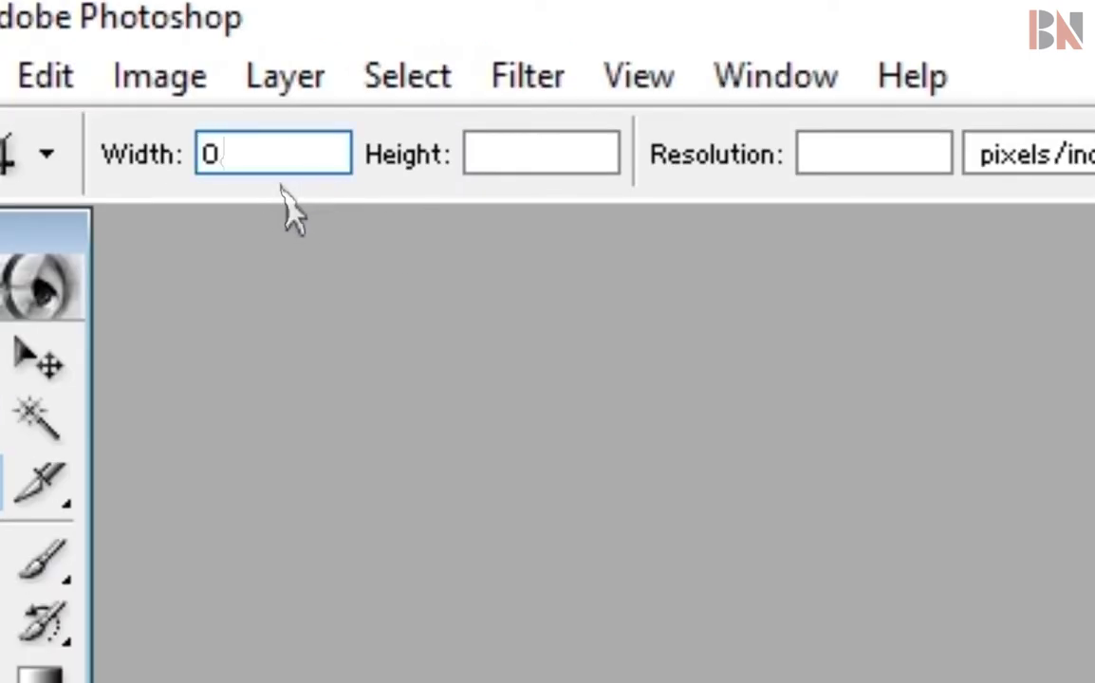
{"action": "type", "text": "0.82in"}
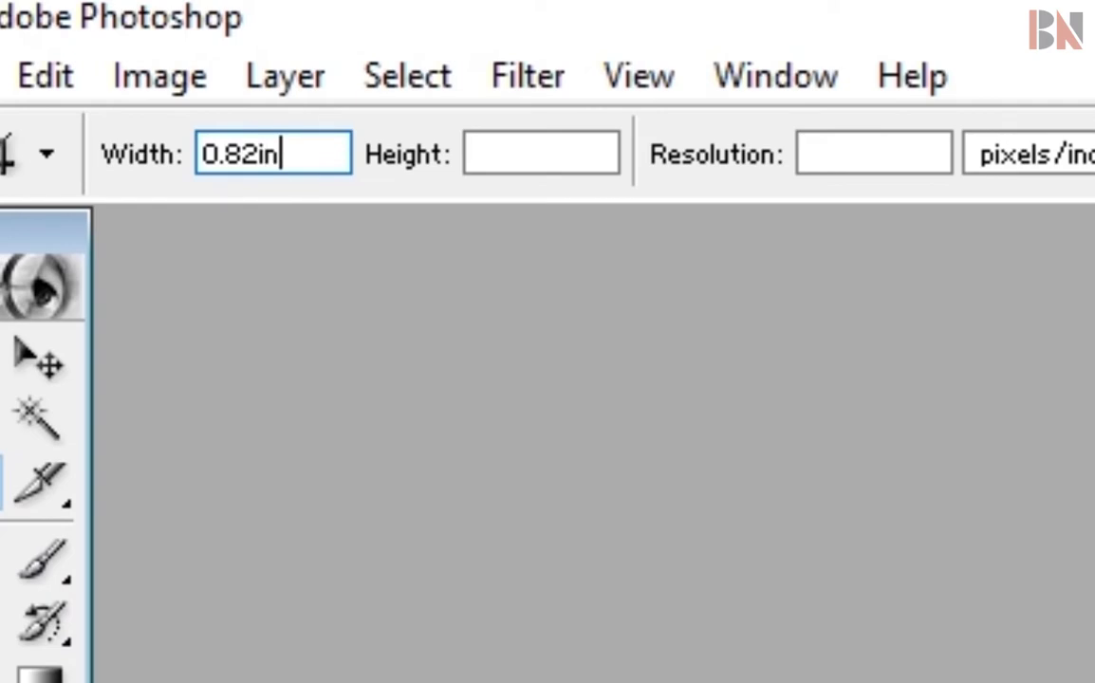
{"action": "key", "text": "Return"}
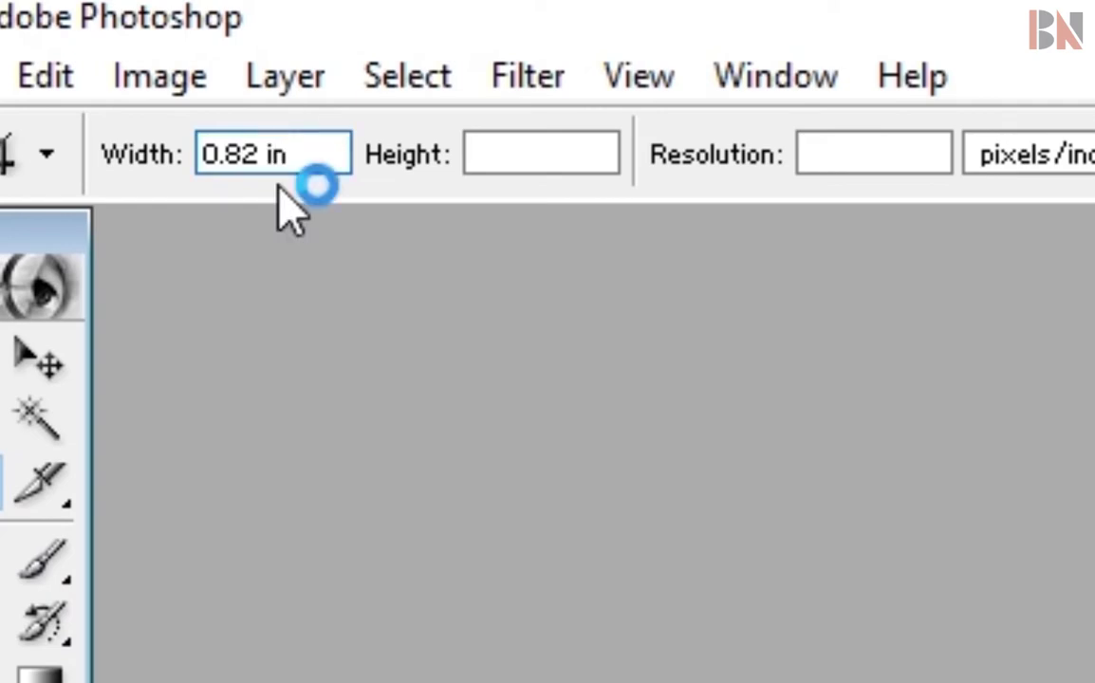
{"action": "left_click", "coordinate": [579, 152]}
{"action": "type", "text": "1"}
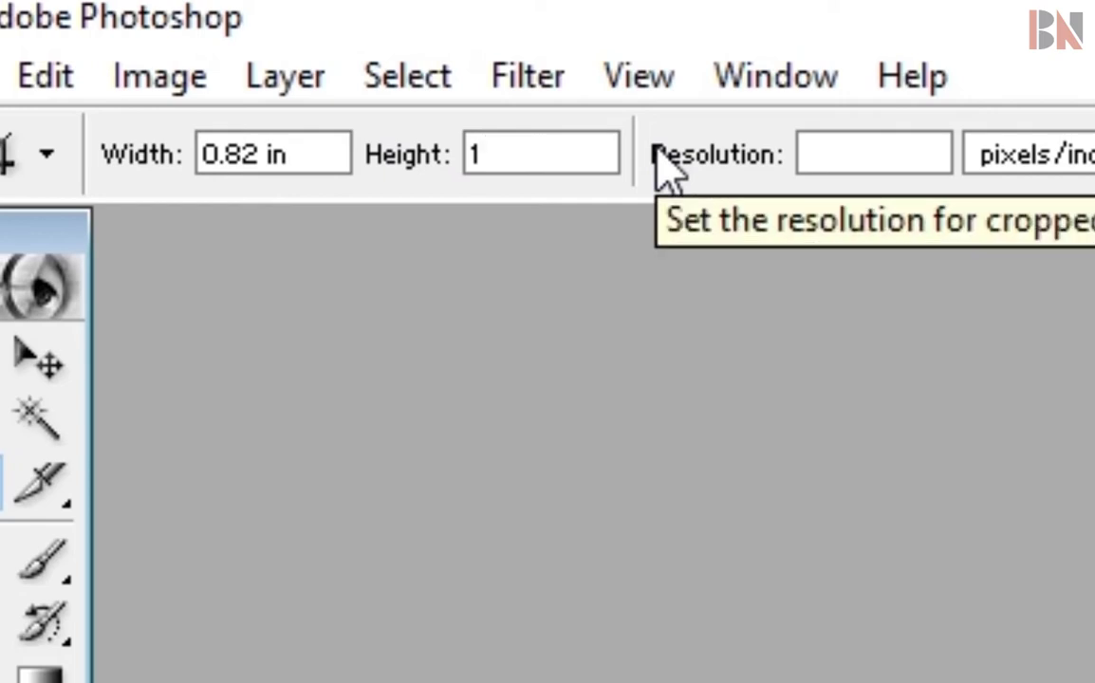
{"action": "type", "text": "in"}
{"action": "key", "text": "Return"}
{"action": "key", "text": "Tab"}
{"action": "type", "text": "300"}
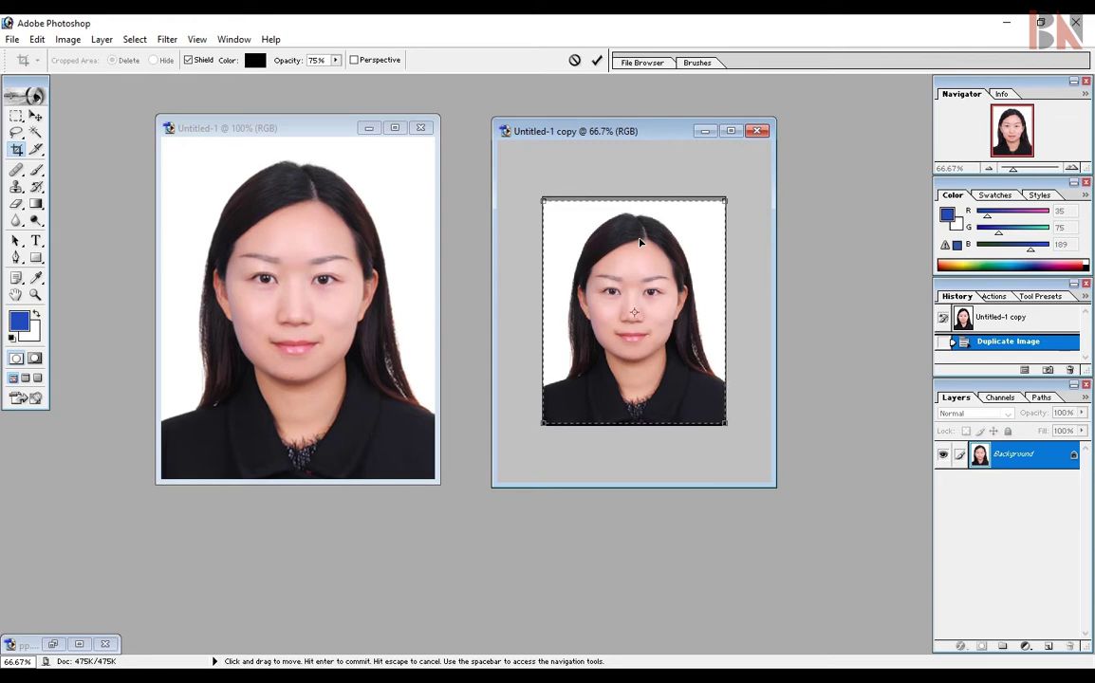
- Crop the duplicate portrait to a frame spanning the whole picture and keep both document windows side by side
{"action": "key", "text": "Return"}
{"action": "key", "text": "v"}
{"action": "left_click_drag", "start_coordinate": [526, 183], "coordinate": [289, 135]}
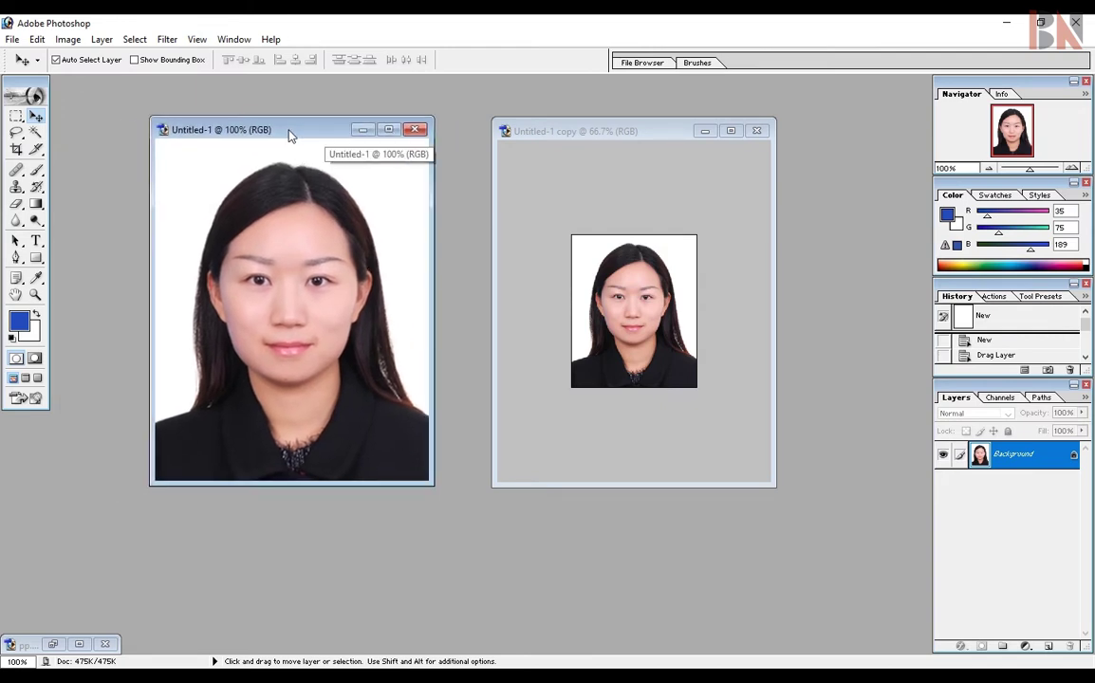
{"action": "left_click_drag", "start_coordinate": [589, 131], "coordinate": [645, 141]}
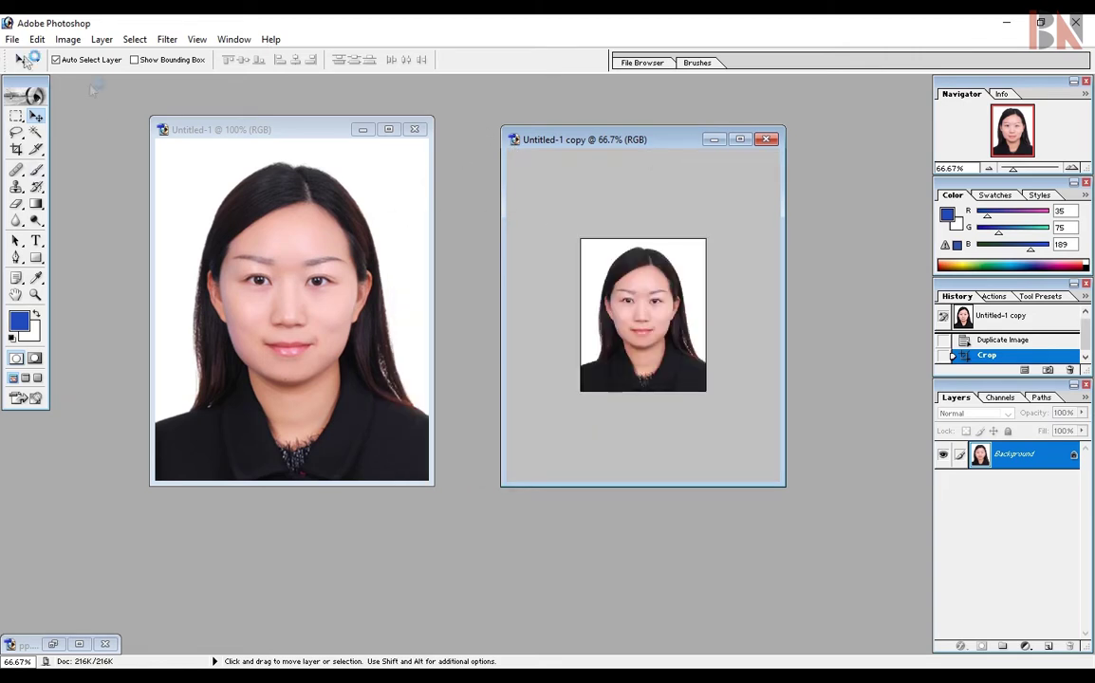
- Create a new white RGB document with the 4 x 6 preset size at 300 pixels/inch
{"action": "left_click", "coordinate": [12, 39]}
{"action": "left_click", "coordinate": [104, 58]}
{"action": "left_click", "coordinate": [618, 293]}
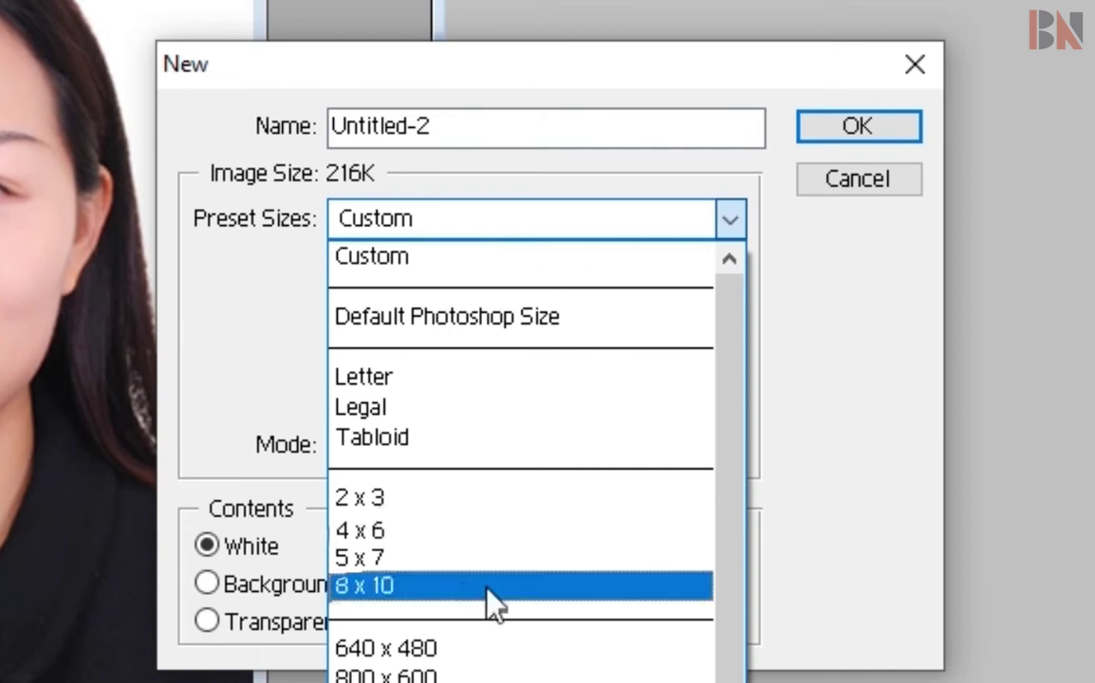
{"action": "left_click", "coordinate": [409, 533]}
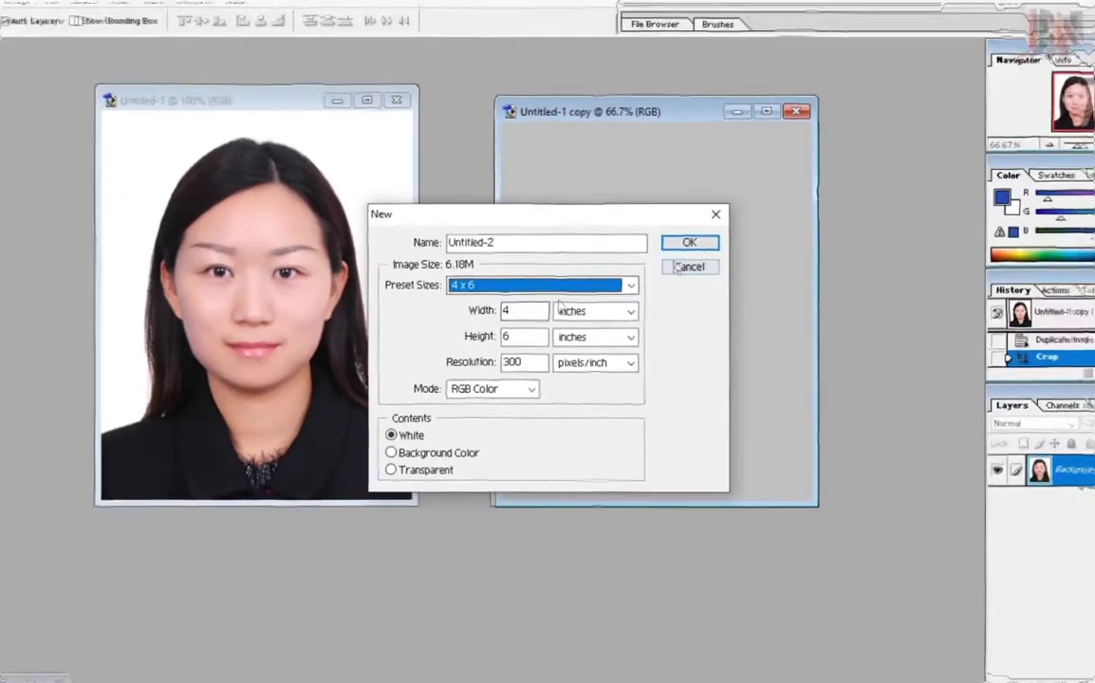
{"action": "left_click", "coordinate": [687, 245]}
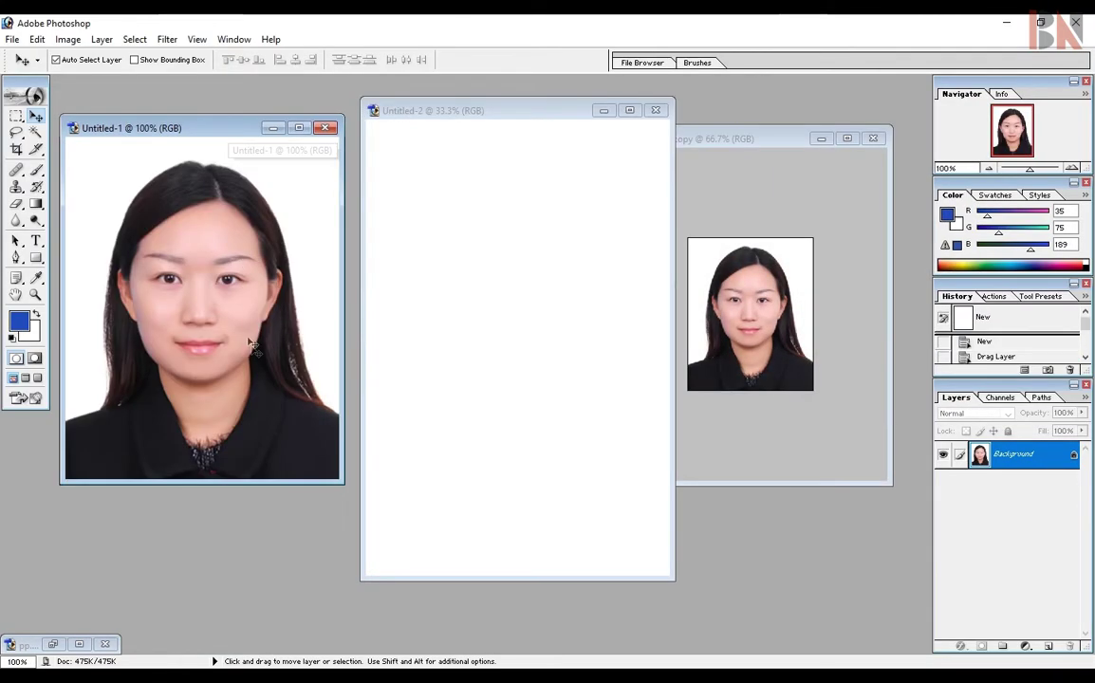
- Copy the larger portrait from Untitled-1 into the 4 x 6 document with the Move tool, near the page's upper-left corner
{"action": "left_click_drag", "start_coordinate": [375, 258], "coordinate": [380, 261]}
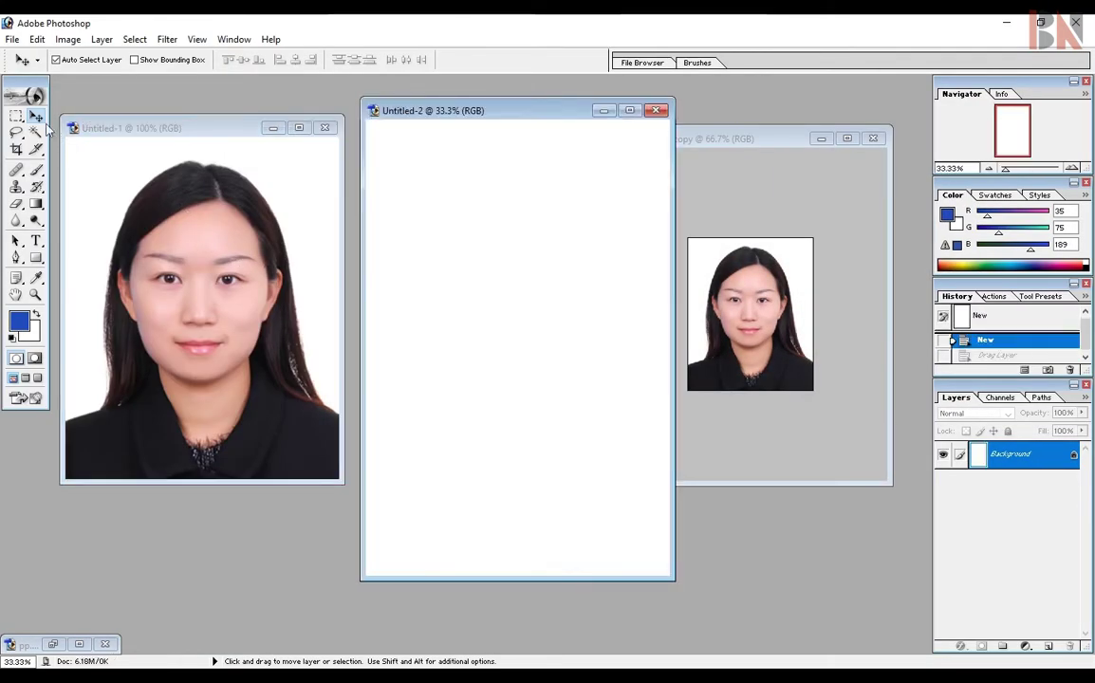
{"action": "left_click_drag", "start_coordinate": [212, 239], "coordinate": [423, 233]}
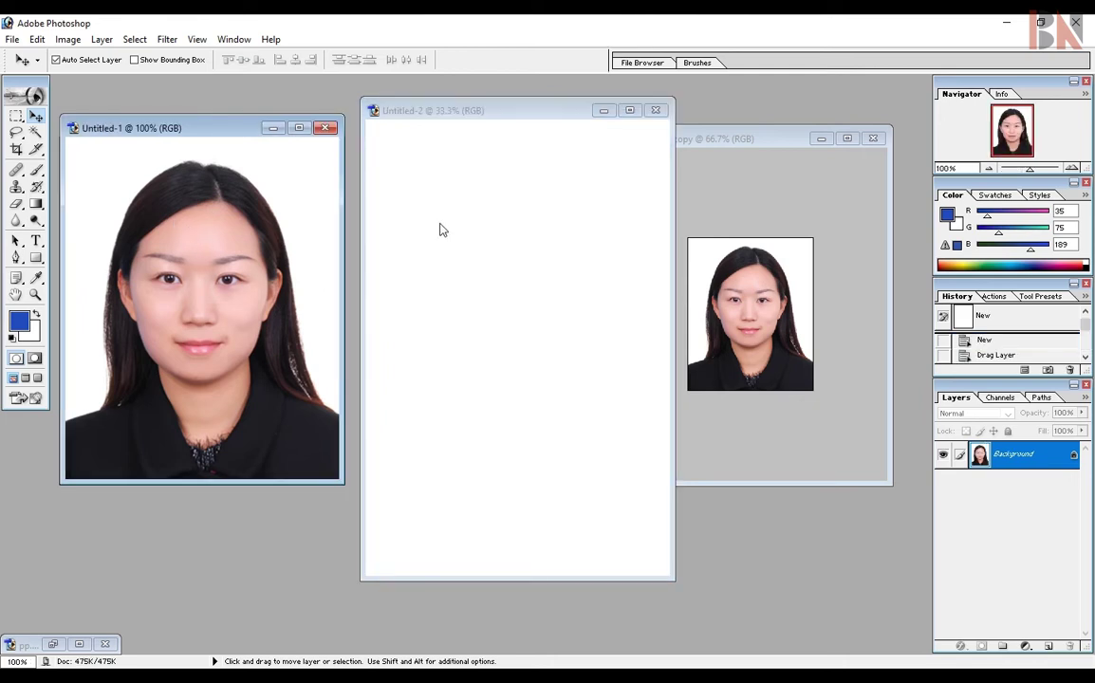
{"action": "left_click_drag", "start_coordinate": [311, 271], "coordinate": [456, 253]}
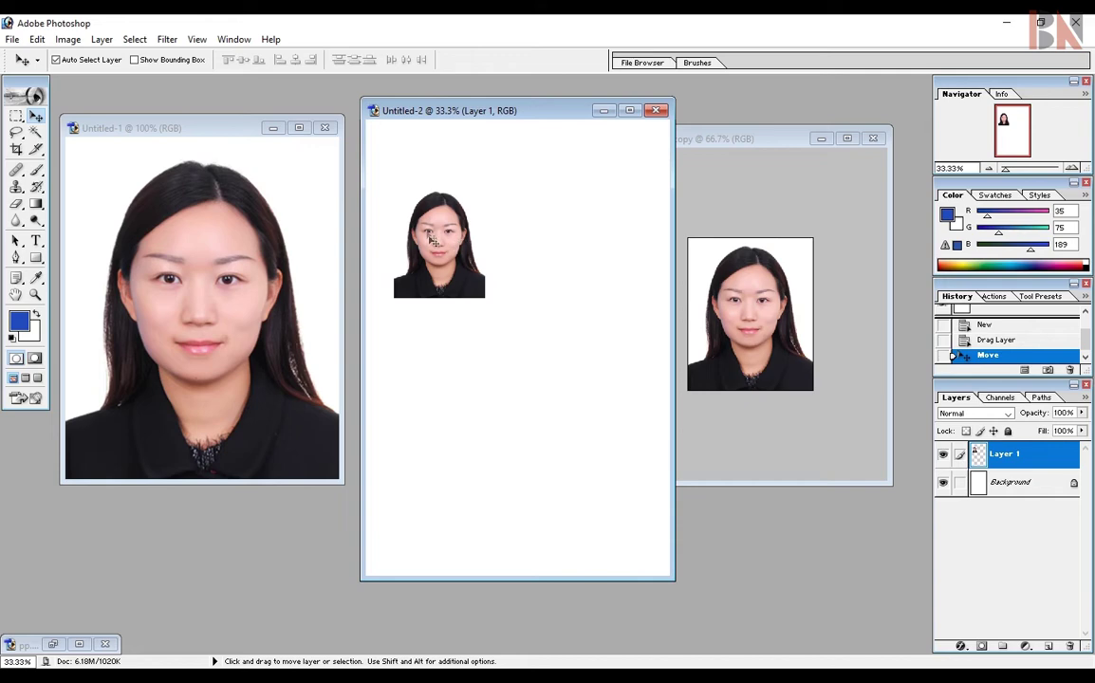
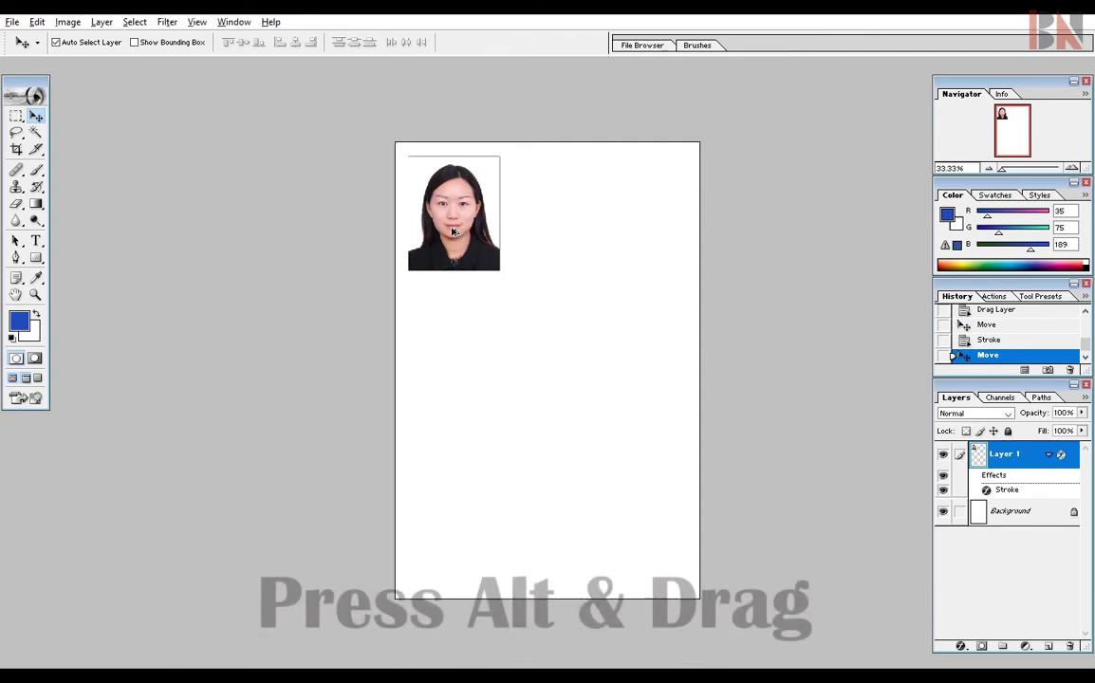
- Place a duplicate of the stroked portrait beside the first one and add a horizontal ruler guide along their top edges
{"action": "left_click_drag", "start_coordinate": [458, 231], "coordinate": [549, 231]}
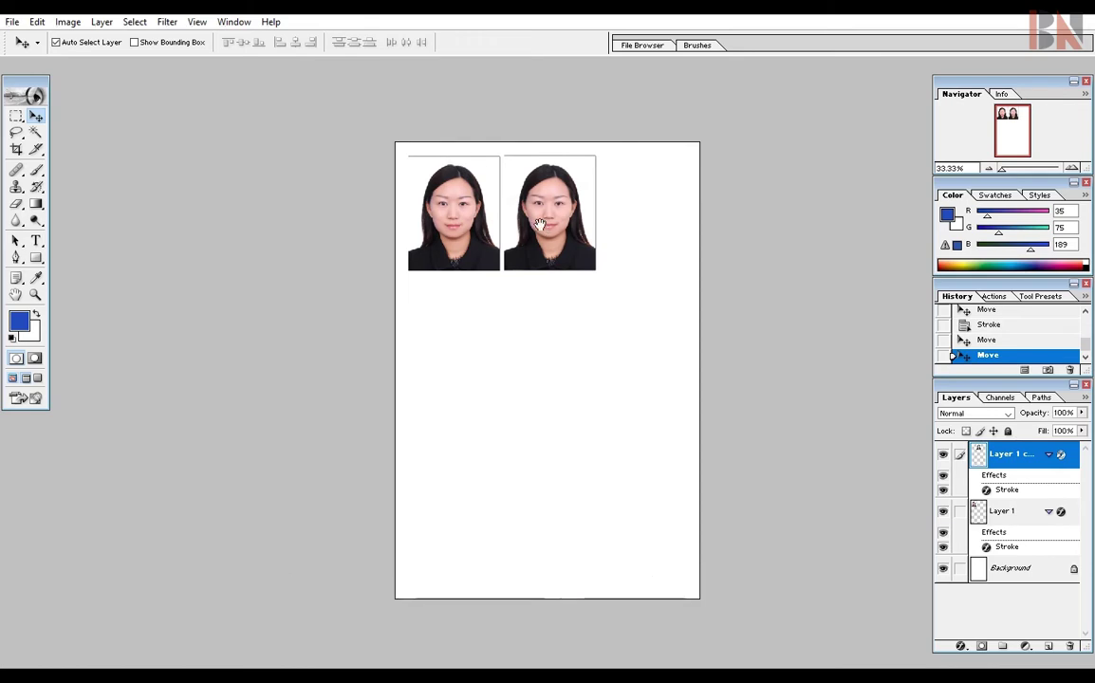
{"action": "key", "text": "ctrl+r"}
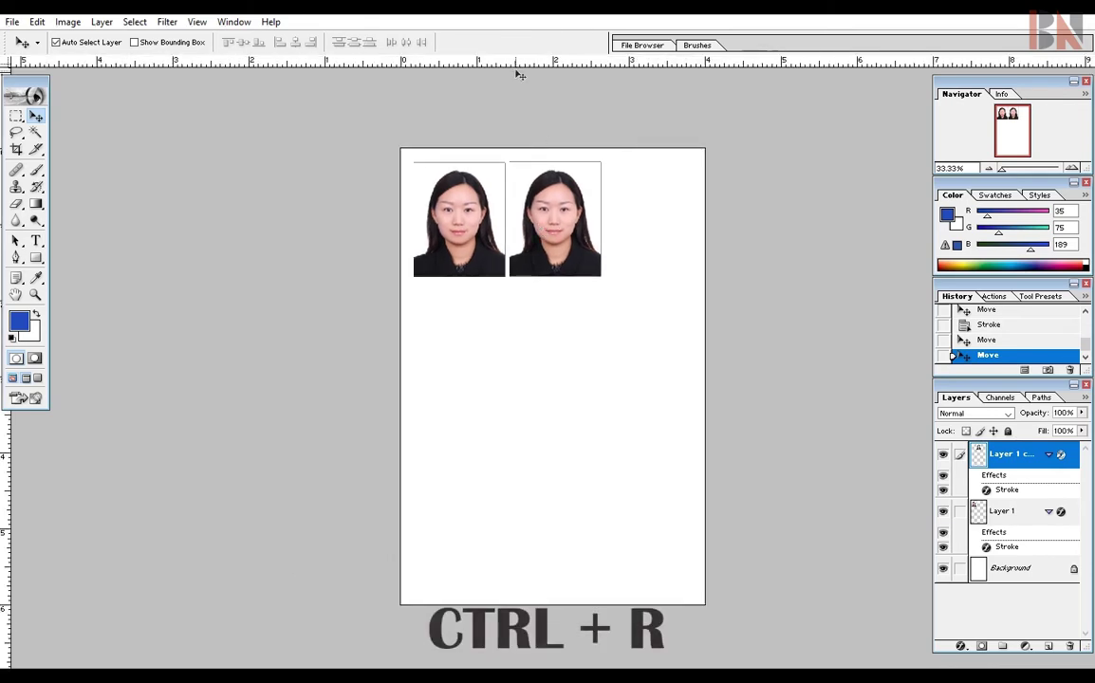
{"action": "left_click_drag", "start_coordinate": [516, 68], "coordinate": [520, 161]}
{"action": "left_click", "coordinate": [546, 204], "text": "ctrl"}
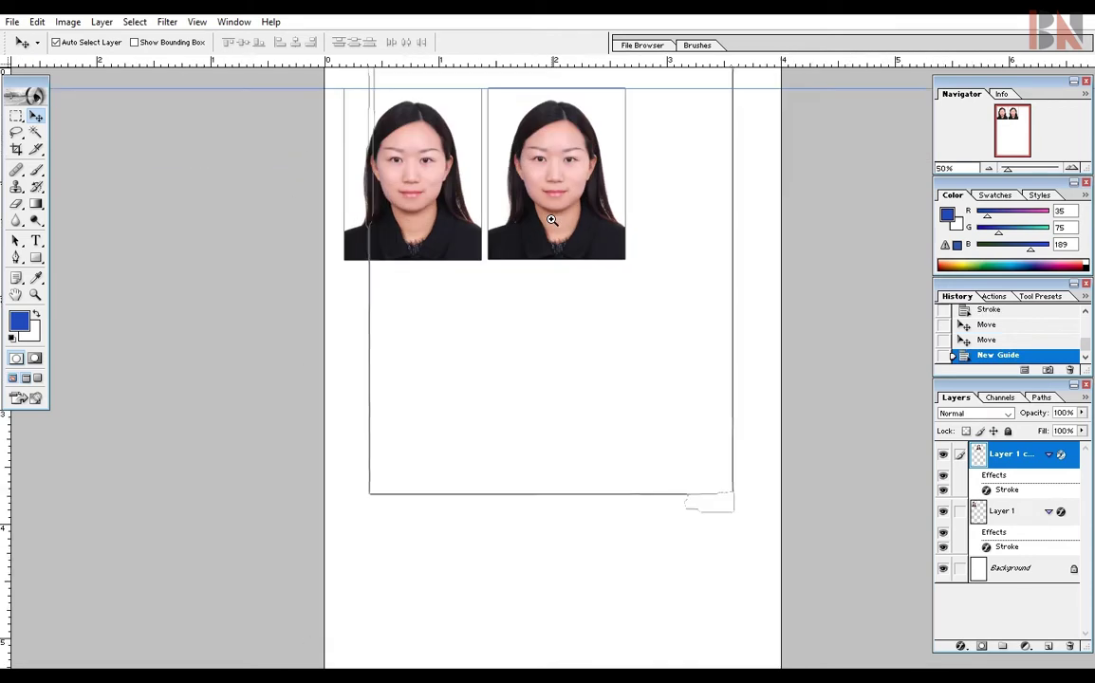
{"action": "left_click", "coordinate": [552, 219], "text": "ctrl"}
{"action": "left_click", "coordinate": [552, 219], "text": "ctrl+alt"}
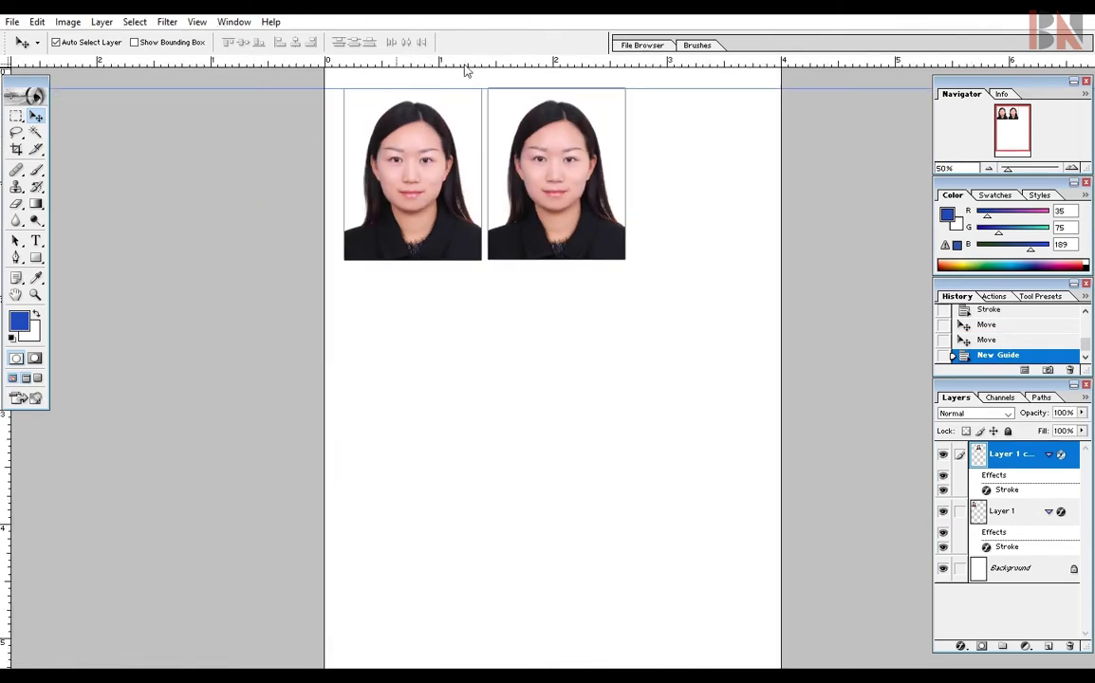
- Add a third portrait copy at the end of the row and nudge the middle portrait left toward the first
{"action": "left_click_drag", "start_coordinate": [427, 208], "coordinate": [425, 209]}
{"action": "left_click_drag", "start_coordinate": [533, 216], "coordinate": [704, 209]}
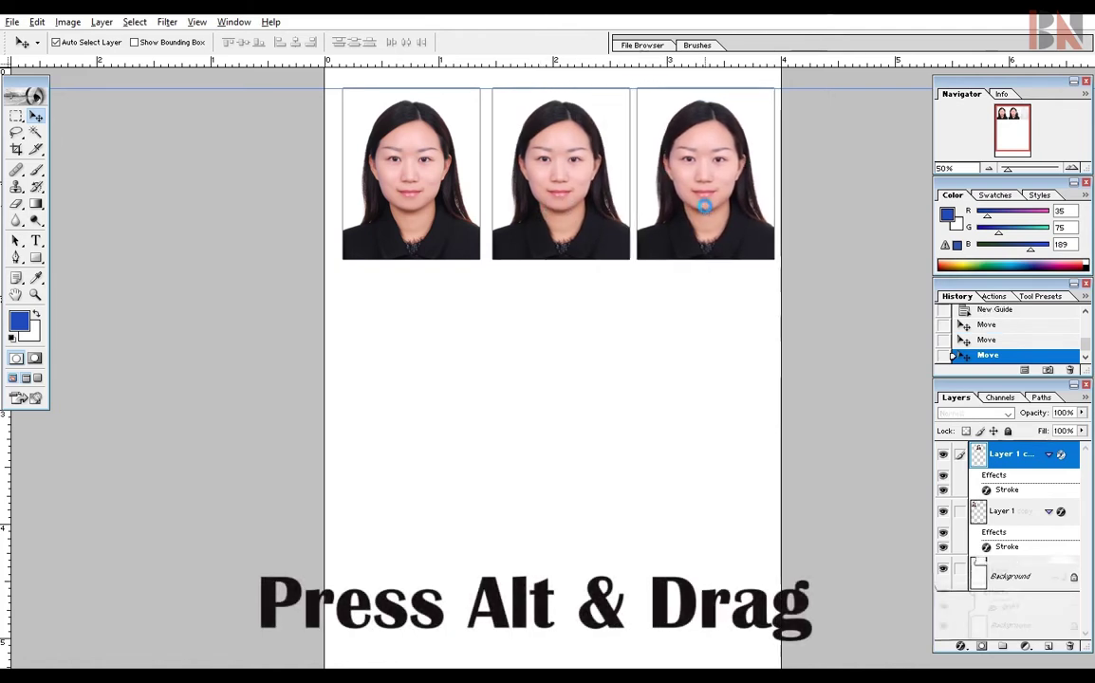
{"action": "left_click", "coordinate": [573, 202]}
{"action": "key", "text": "Left"}
{"action": "key", "text": "Left"}
{"action": "key", "text": "Left"}
{"action": "key", "text": "Left"}
{"action": "key", "text": "Left"}
{"action": "key", "text": "Left"}
{"action": "key", "text": "Left"}
{"action": "key", "text": "Left"}
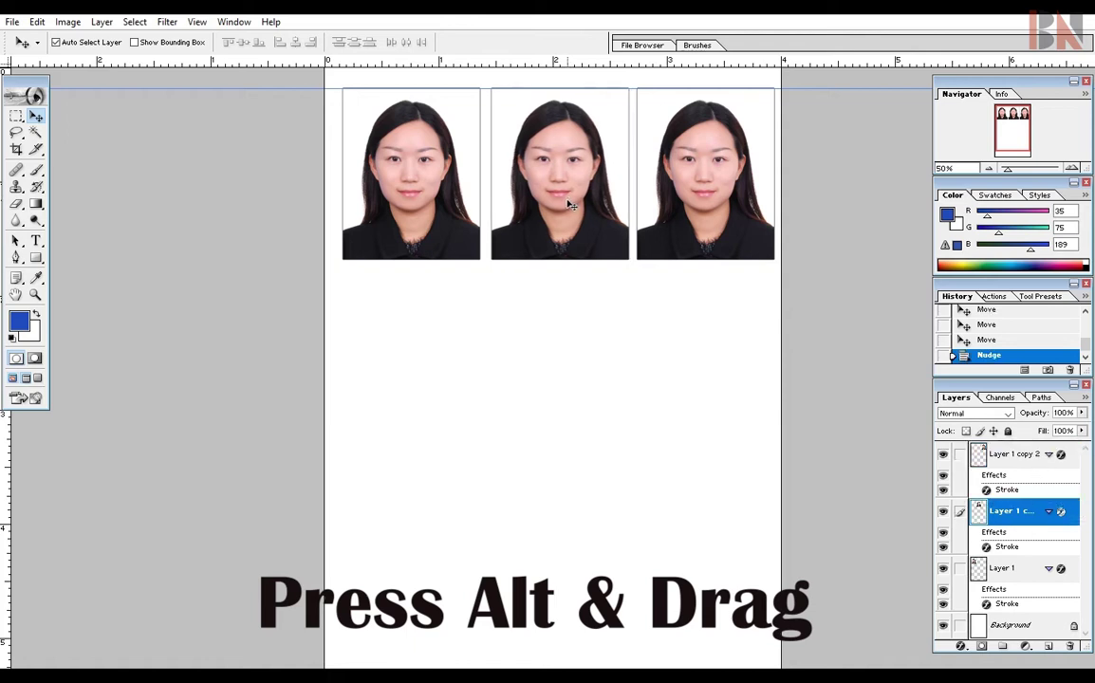
- Nudge the third portrait left until the gaps between the three photos in the row are even
{"action": "left_click", "coordinate": [671, 193]}
{"action": "key", "text": "Left"}
{"action": "key", "text": "Left"}
{"action": "key", "text": "Left"}
{"action": "key", "text": "Left"}
{"action": "key", "text": "Left"}
{"action": "key", "text": "Left"}
{"action": "key", "text": "Left"}
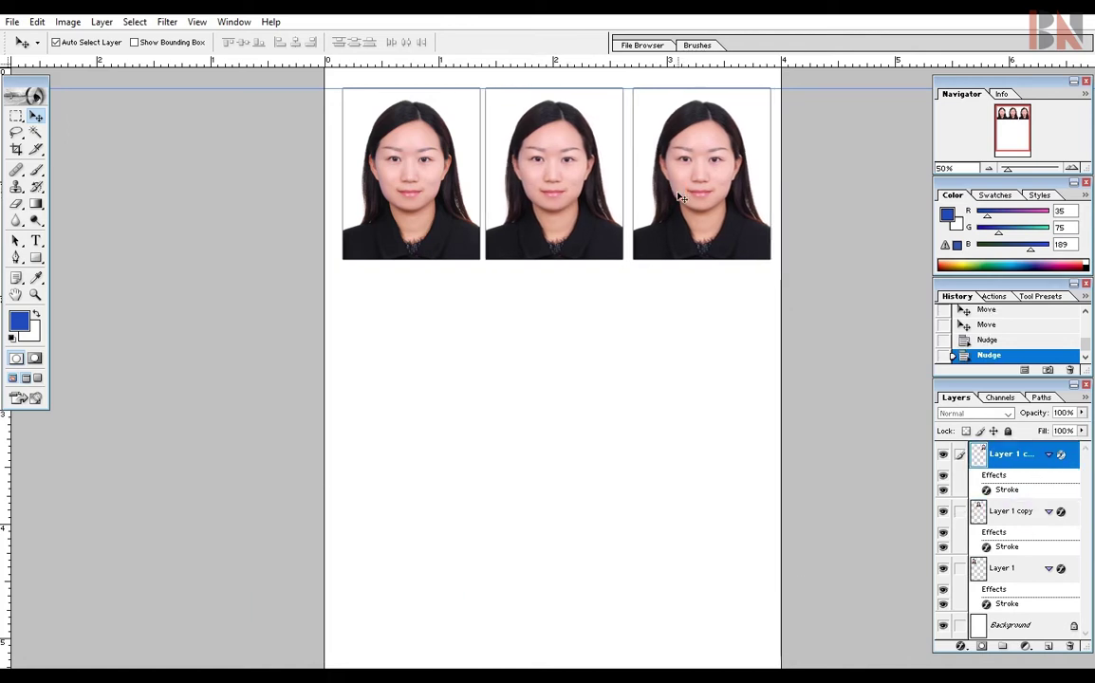
{"action": "key", "text": "Left"}
{"action": "key", "text": "Left"}
{"action": "left_click", "coordinate": [498, 201]}
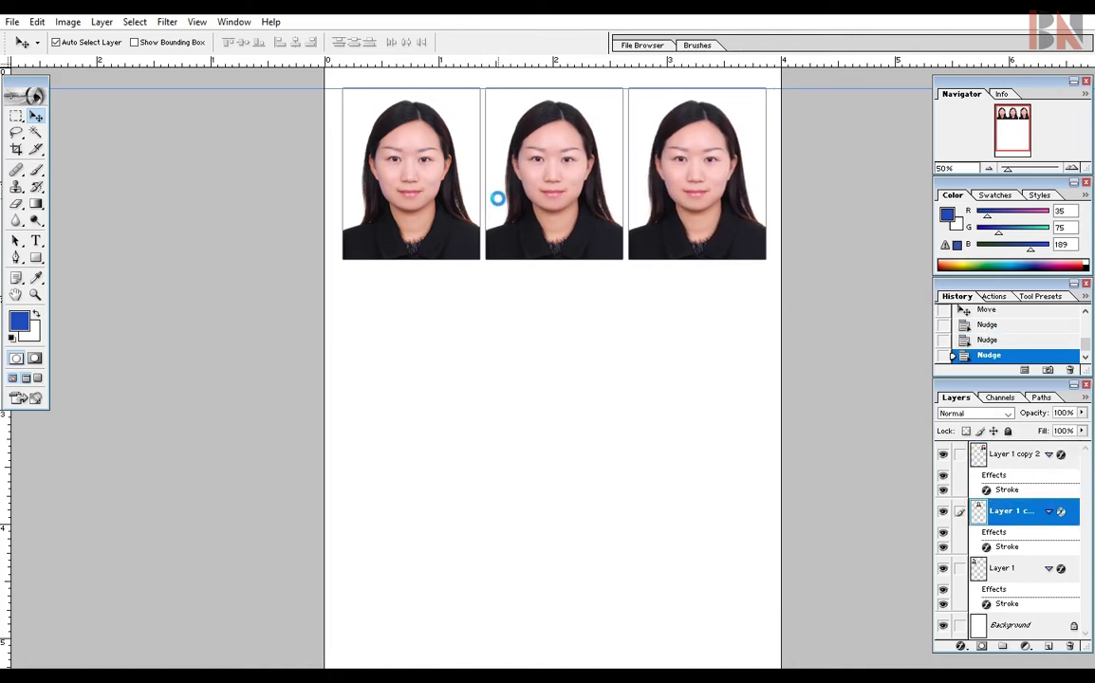
{"action": "left_click", "coordinate": [669, 175]}
{"action": "left_click", "coordinate": [415, 188]}
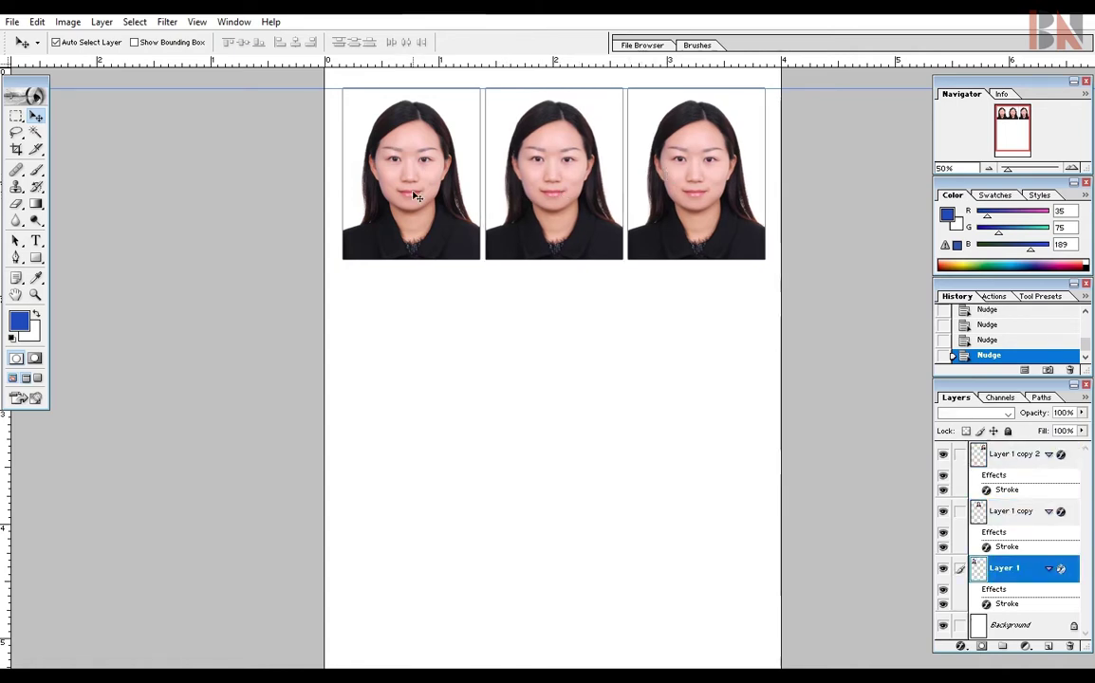
- Detach and lengthen the Layers palette, and merge the three linked portrait layers into one layer
{"action": "left_click_drag", "start_coordinate": [956, 398], "coordinate": [895, 115]}
{"action": "left_click_drag", "start_coordinate": [971, 372], "coordinate": [979, 607]}
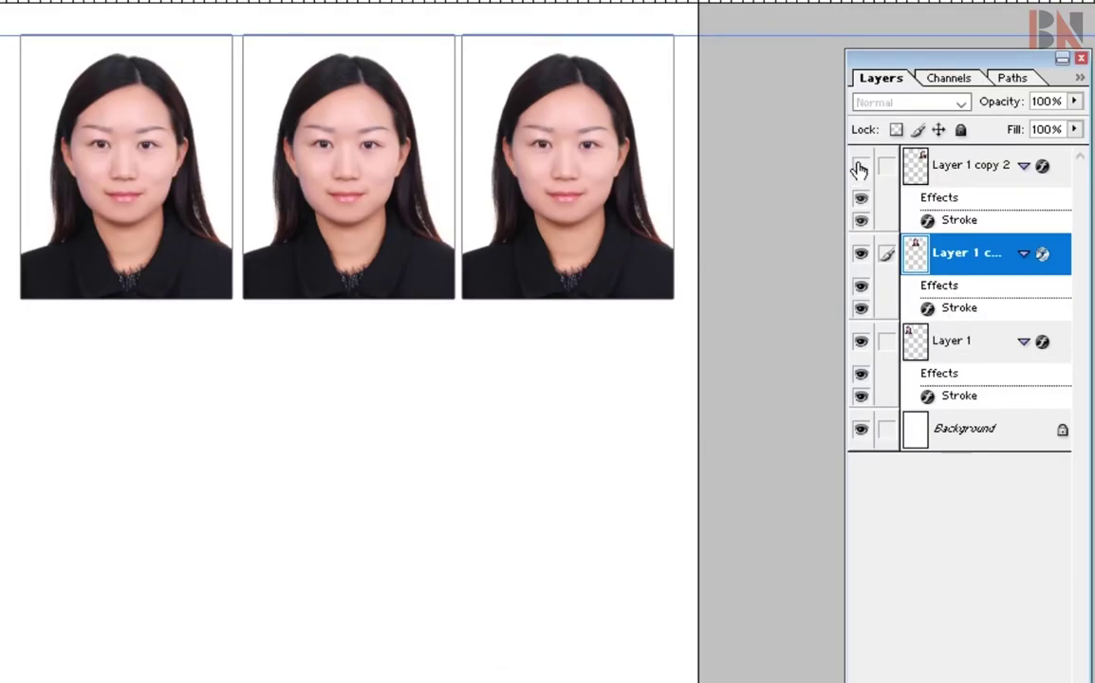
{"action": "left_click", "coordinate": [861, 254]}
{"action": "left_click", "coordinate": [860, 254]}
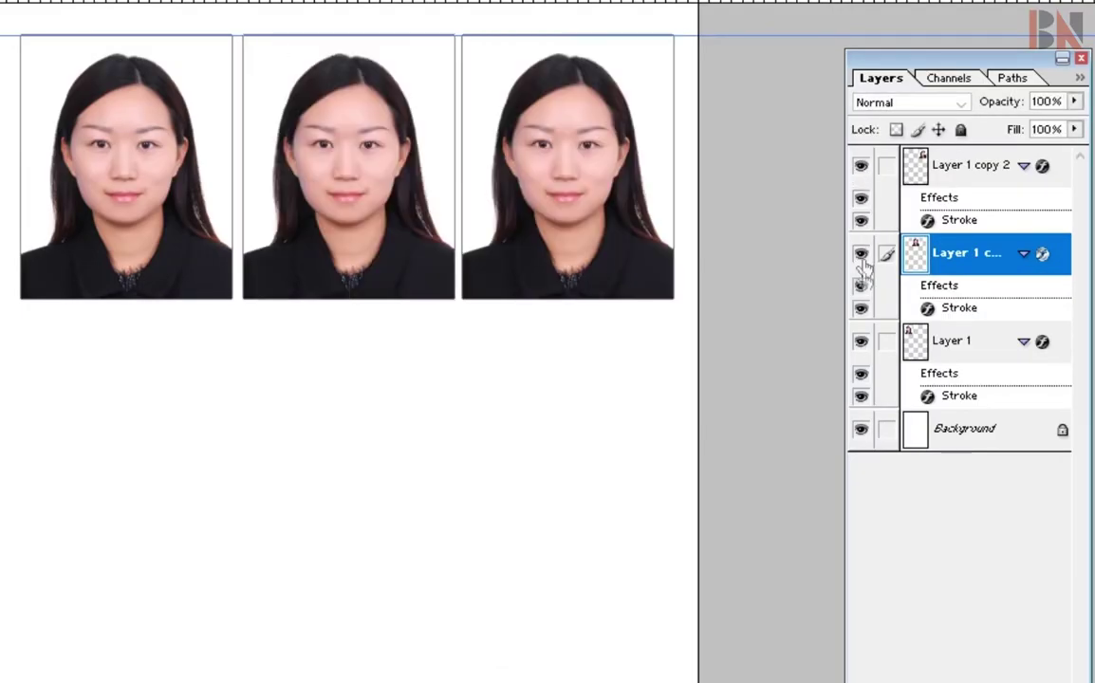
{"action": "left_click", "coordinate": [861, 342]}
{"action": "left_click", "coordinate": [862, 343]}
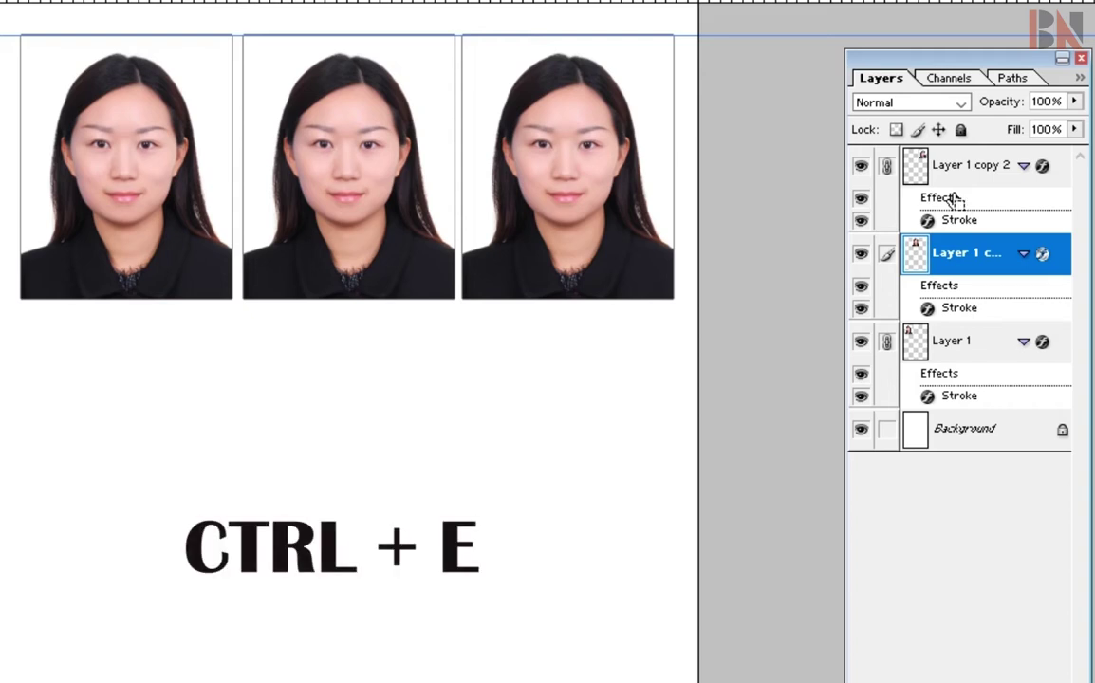
{"action": "key", "text": "ctrl+e"}
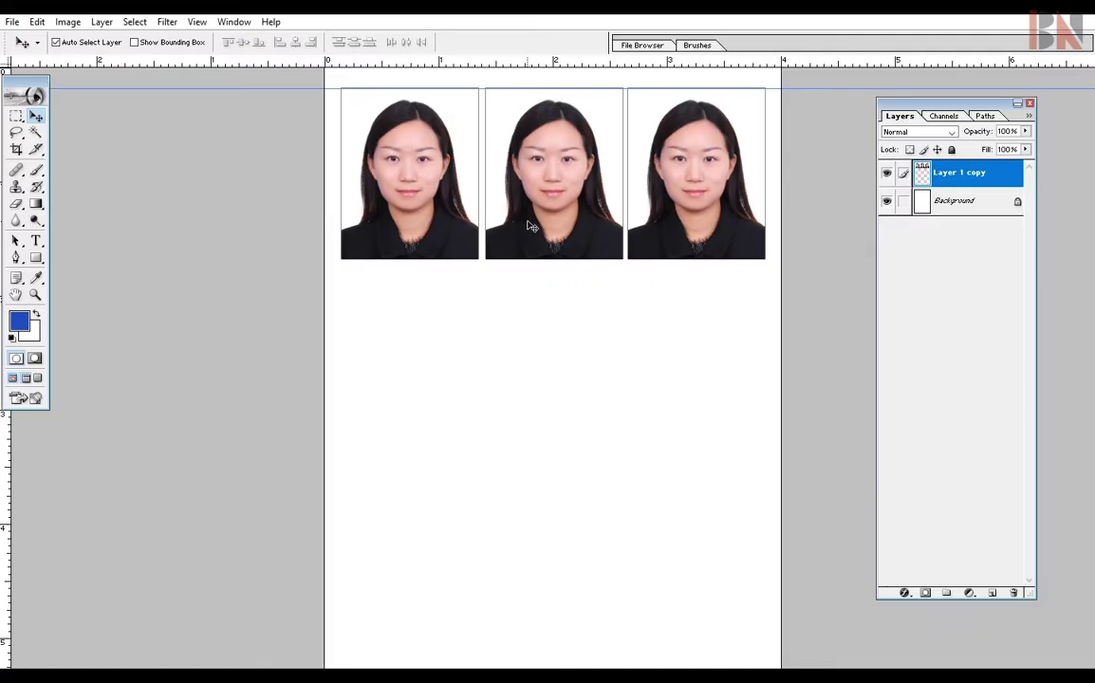
- Duplicate the photo row to form a second and third row, closing the row gap slightly and adding a vertical guide along the first column's outer edge
{"action": "left_click_drag", "start_coordinate": [530, 222], "coordinate": [531, 402]}
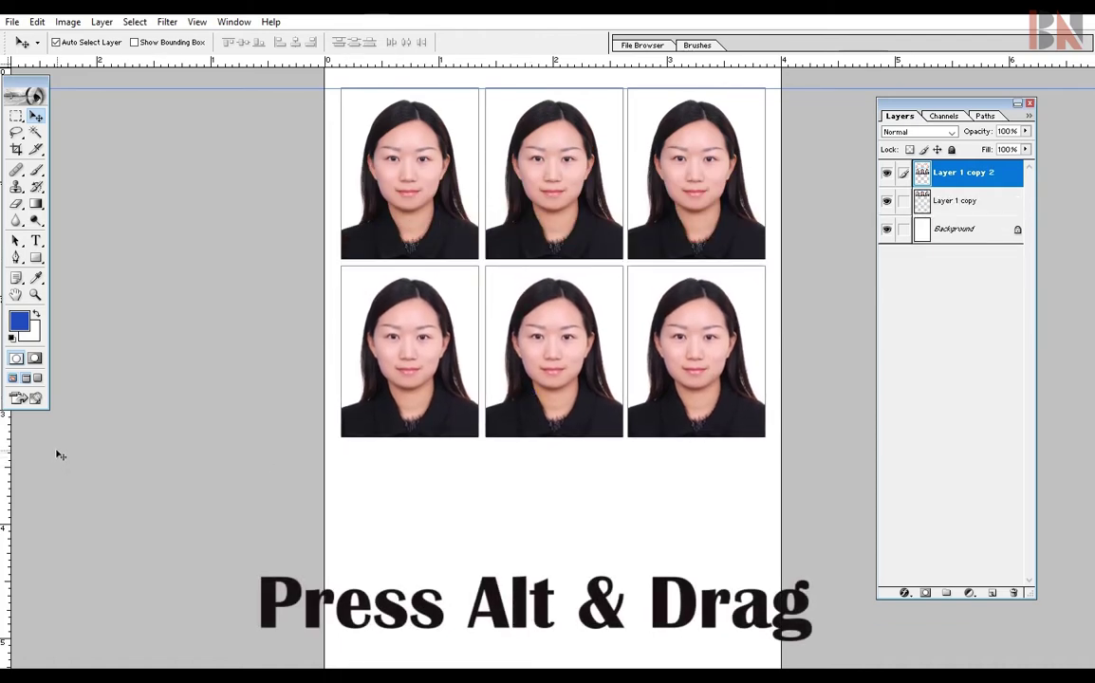
{"action": "left_click_drag", "start_coordinate": [5, 453], "coordinate": [342, 429]}
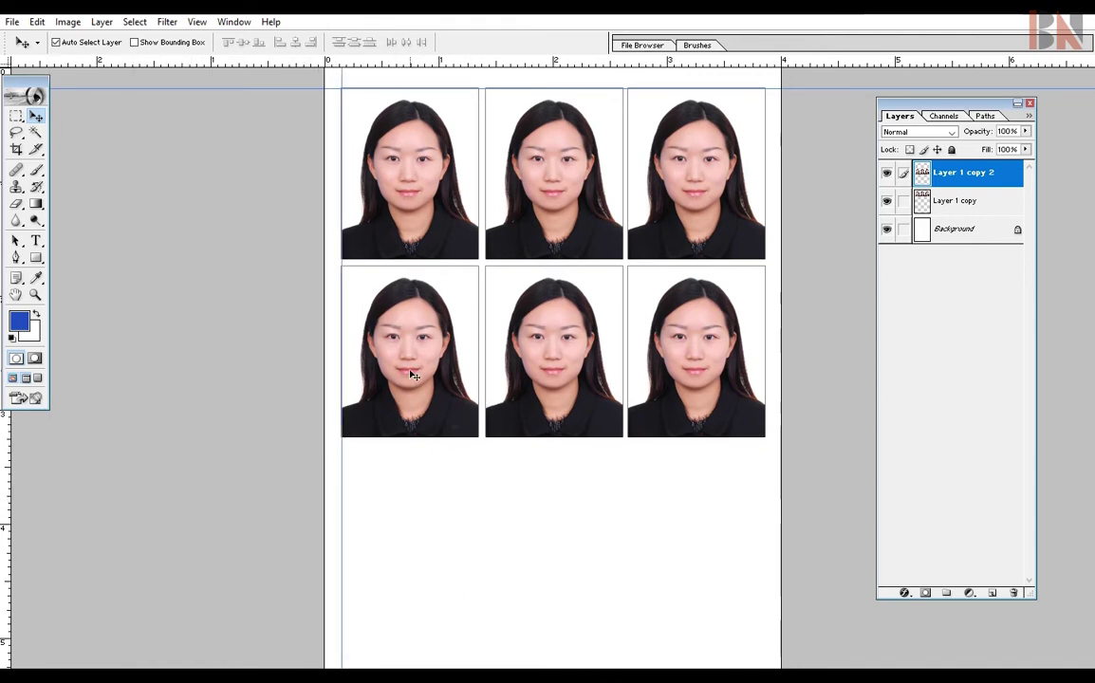
{"action": "scroll", "coordinate": [417, 392], "scroll_direction": "down", "scroll_amount": 3}
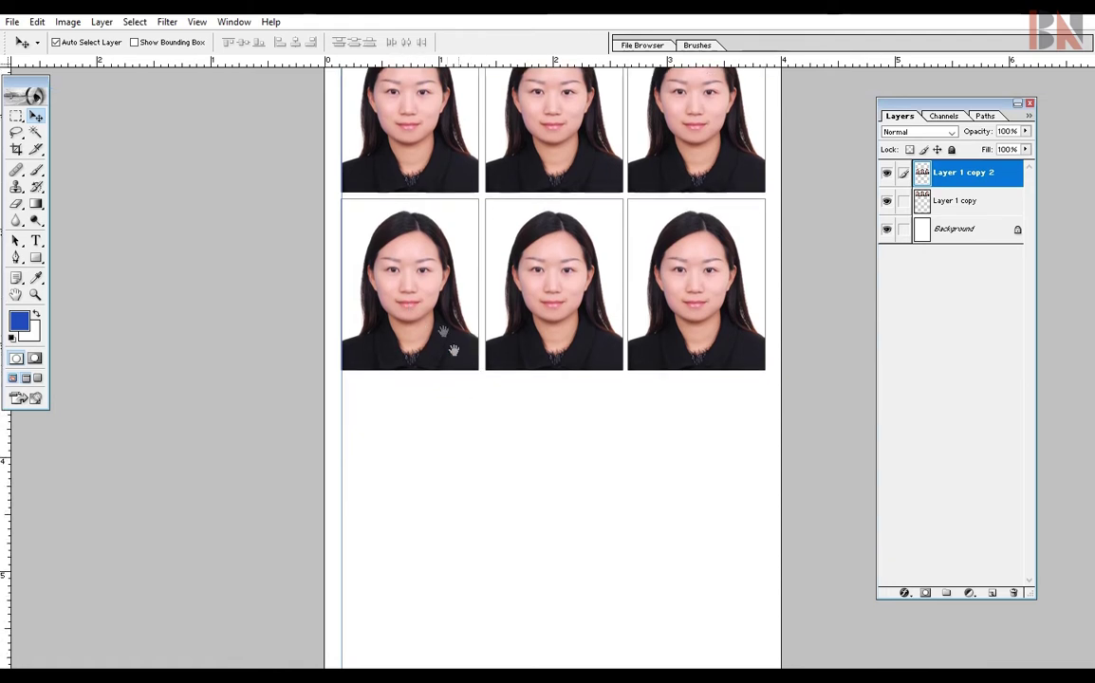
{"action": "key", "text": "Up"}
{"action": "key", "text": "Up"}
{"action": "key", "text": "Up"}
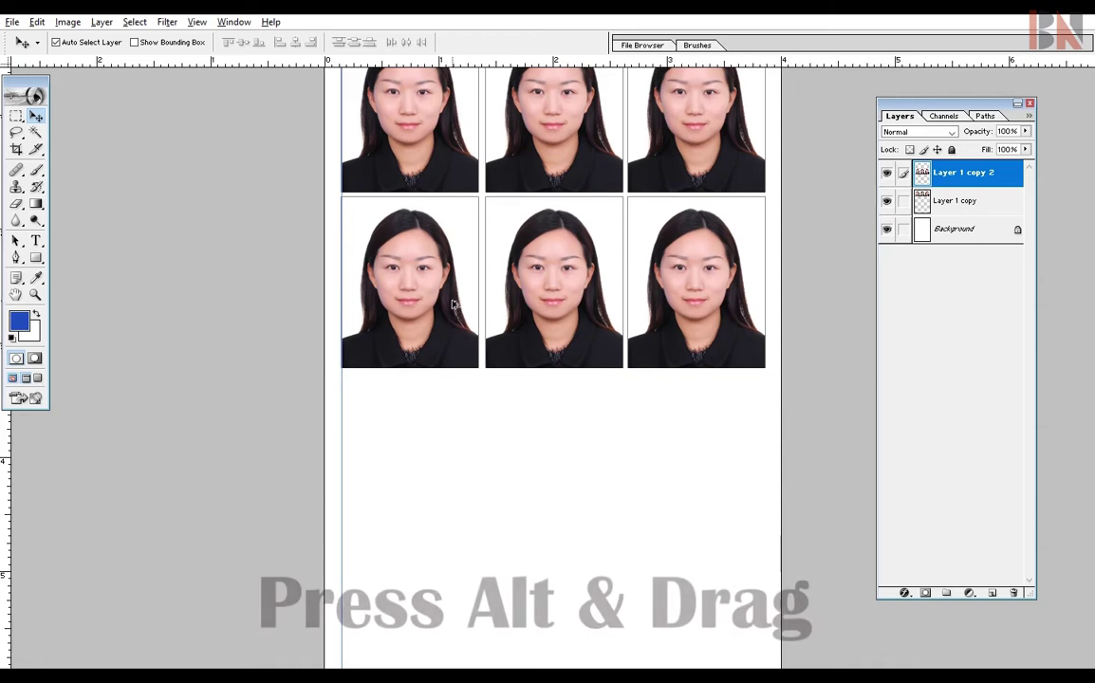
{"action": "left_click_drag", "start_coordinate": [453, 307], "coordinate": [456, 482]}
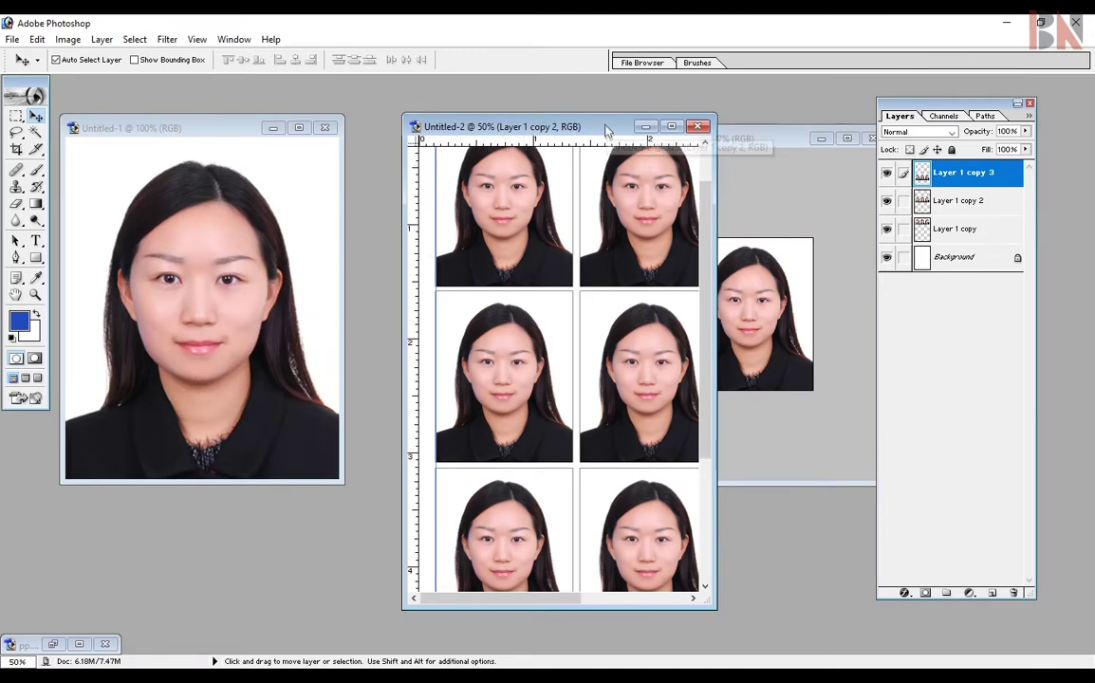
- Arrange the small portrait and print sheet windows side by side, with the whole sheet visible
{"action": "left_click_drag", "start_coordinate": [589, 131], "coordinate": [602, 104]}
{"action": "left_click", "coordinate": [802, 274]}
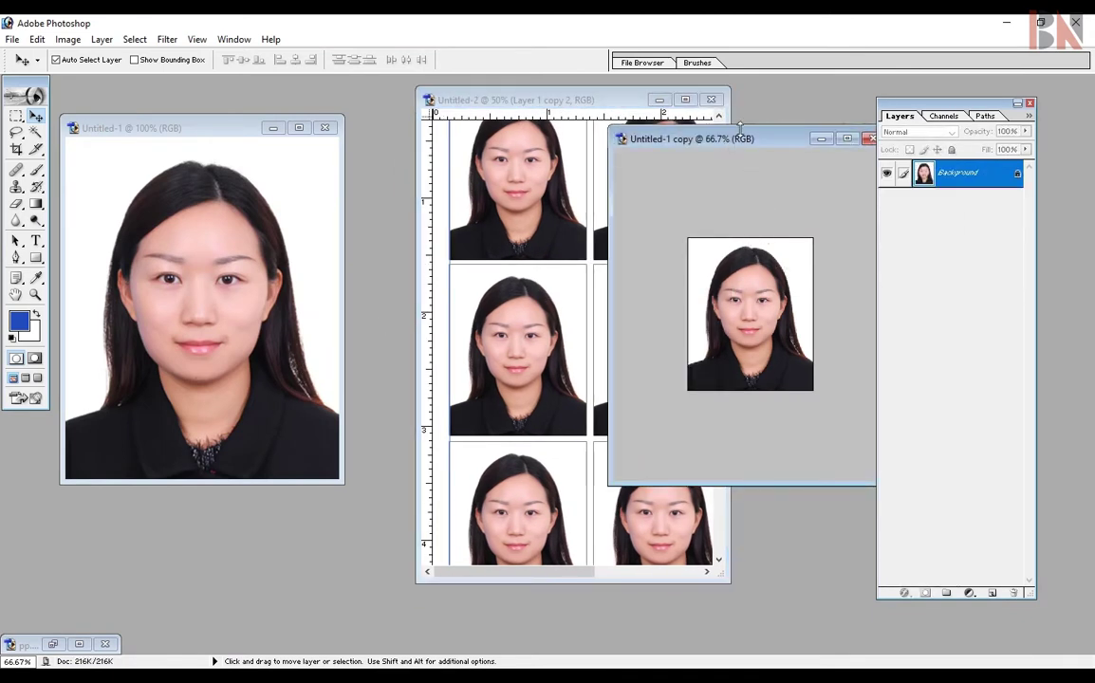
{"action": "left_click_drag", "start_coordinate": [741, 129], "coordinate": [740, 152]}
{"action": "left_click_drag", "start_coordinate": [666, 160], "coordinate": [123, 181]}
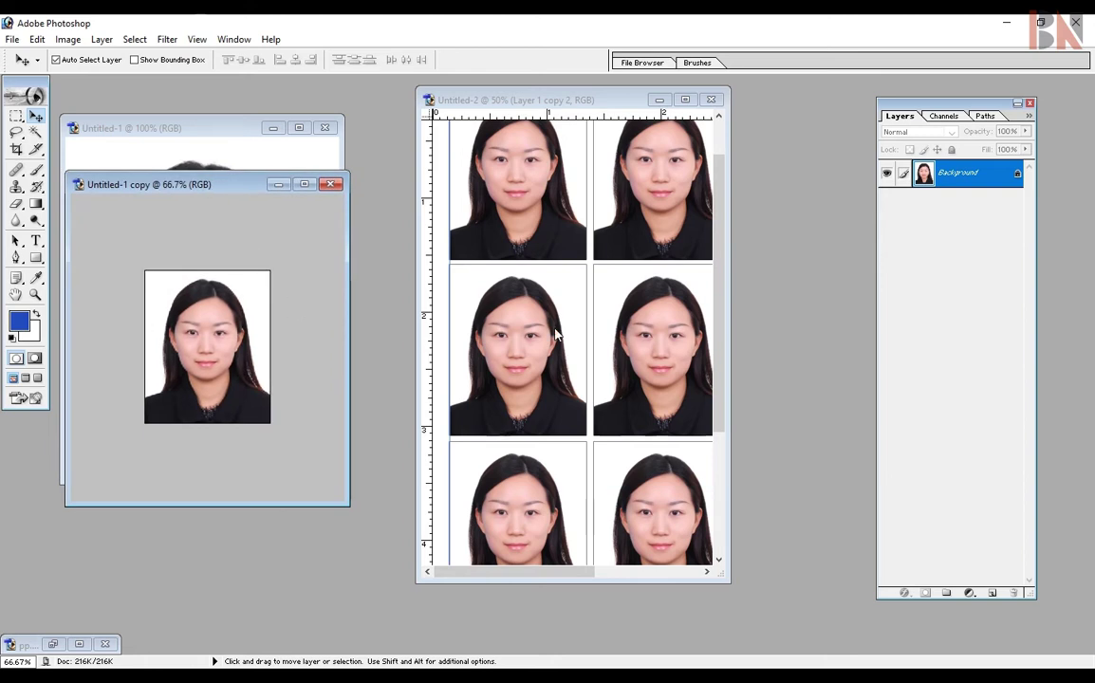
{"action": "key", "text": "alt"}
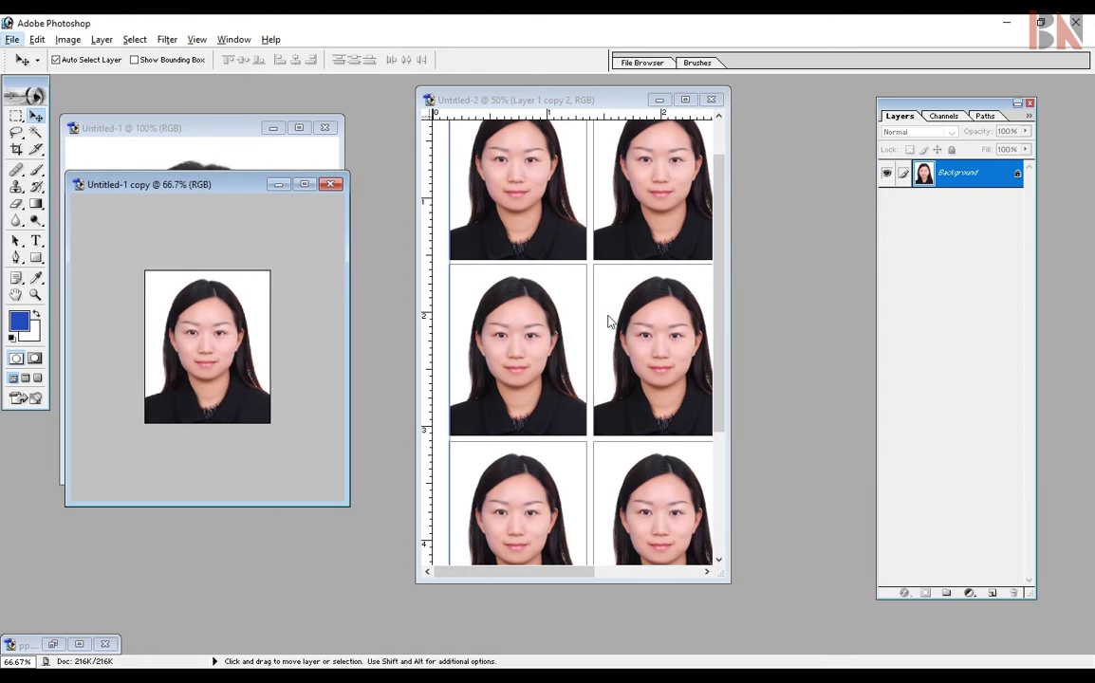
{"action": "left_click", "coordinate": [593, 315]}
{"action": "key", "text": "ctrl+minus"}
{"action": "key", "text": "ctrl+minus"}
{"action": "key", "text": "ctrl+minus"}
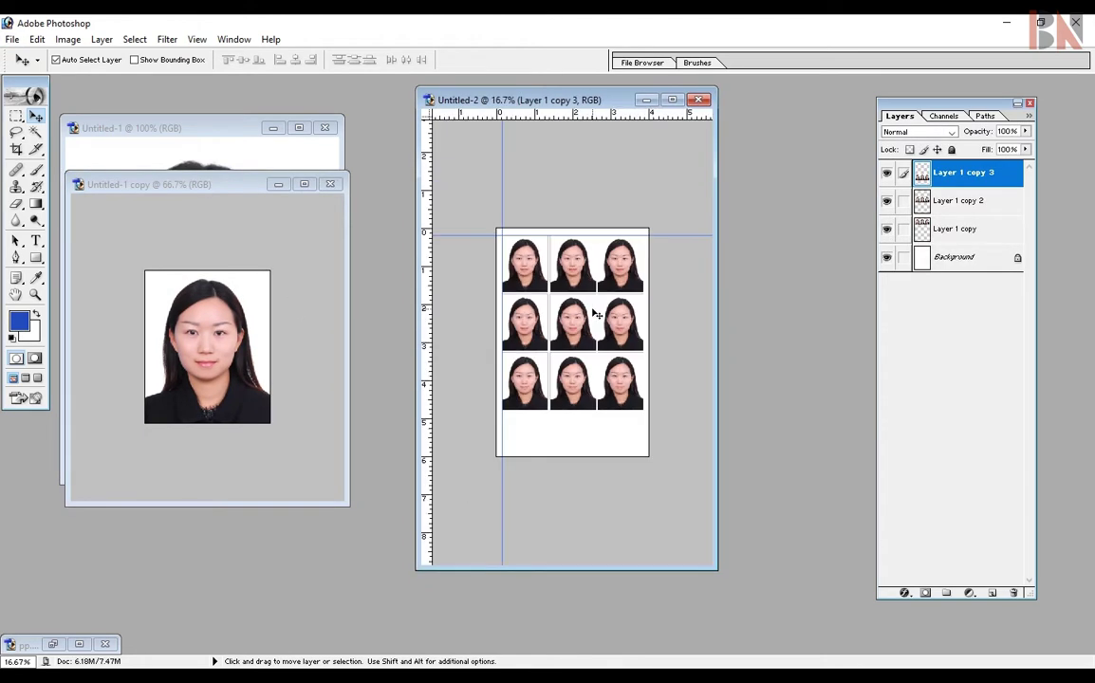
- Copy the small portrait onto the print sheet and place it below the third row, against the vertical guide
{"action": "left_click", "coordinate": [332, 361]}
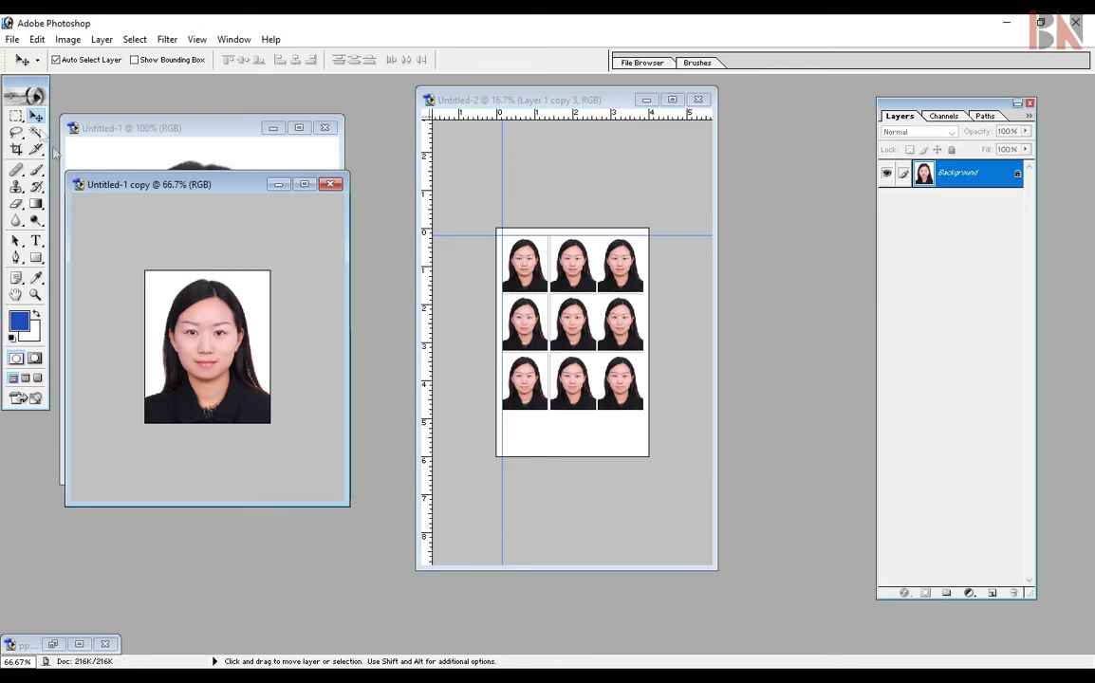
{"action": "left_click_drag", "start_coordinate": [254, 360], "coordinate": [532, 446]}
{"action": "key", "text": "f"}
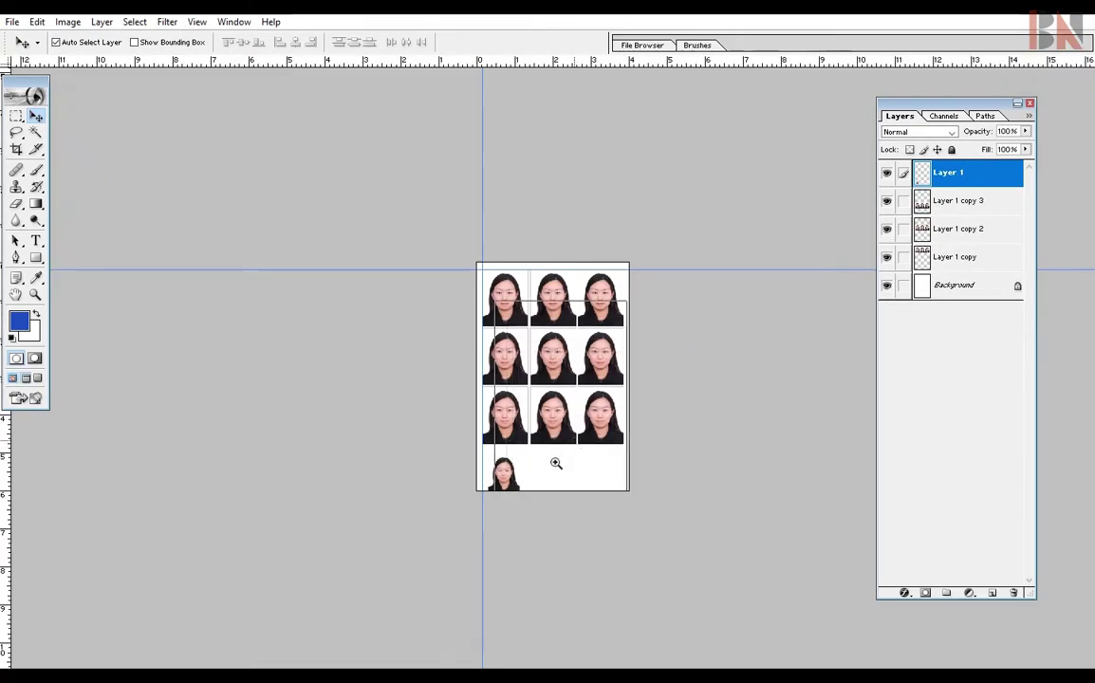
{"action": "left_click", "coordinate": [557, 464], "text": "ctrl"}
{"action": "left_click", "coordinate": [531, 516], "text": "ctrl"}
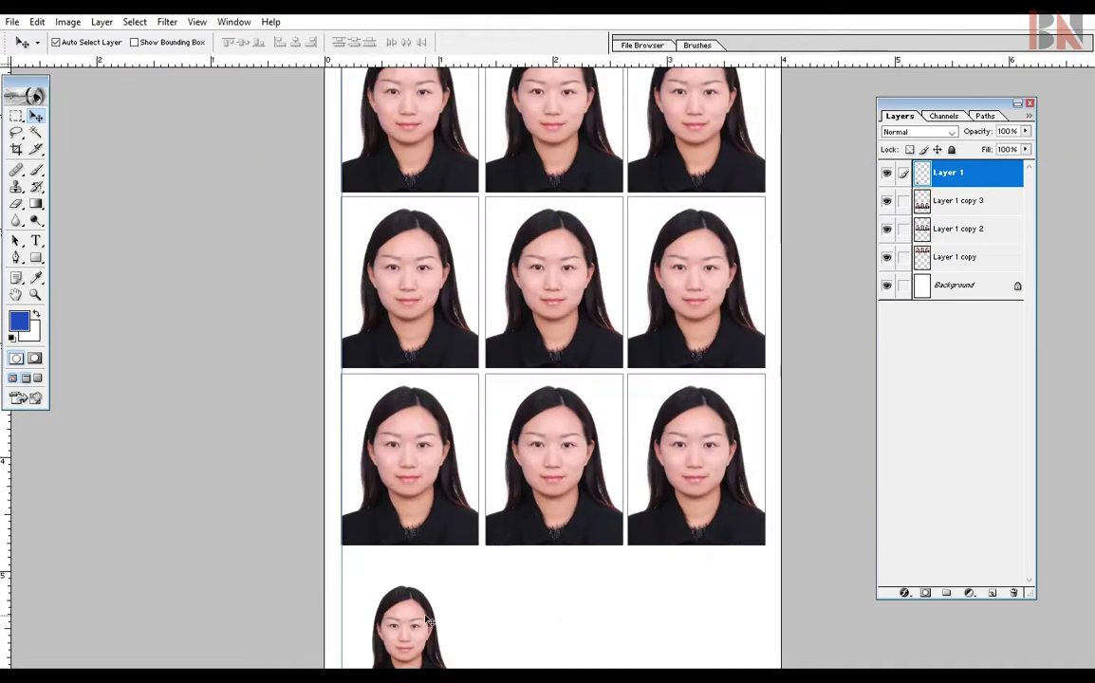
{"action": "left_click_drag", "start_coordinate": [427, 619], "coordinate": [392, 600]}
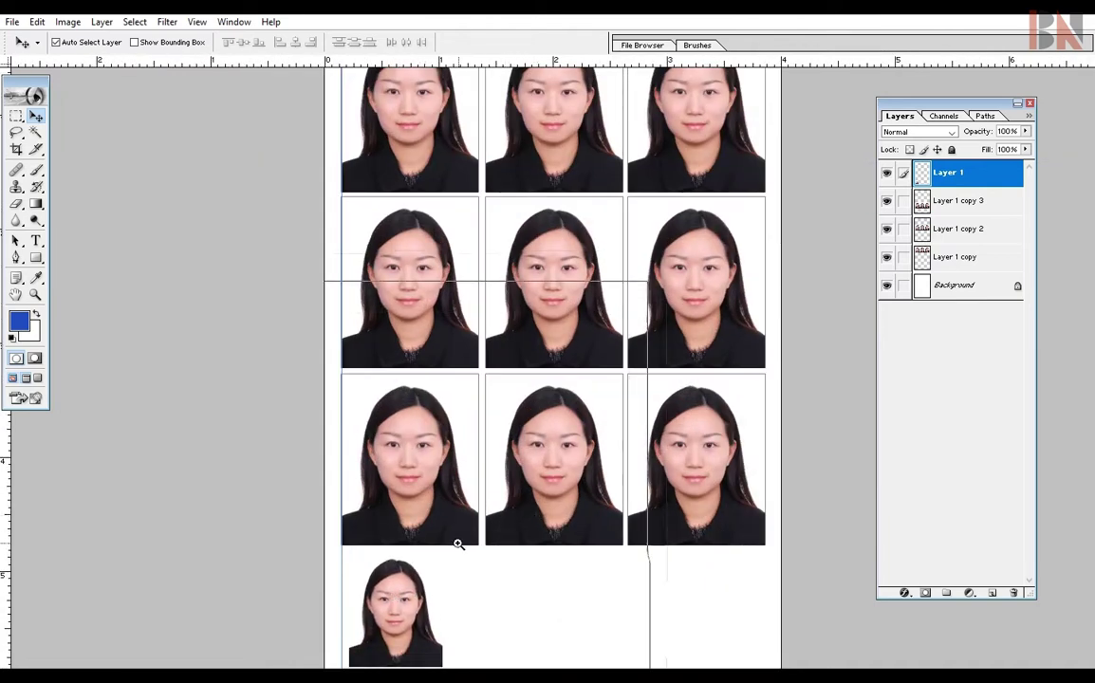
{"action": "key", "text": "f"}
{"action": "key", "text": "ctrl+plus"}
{"action": "left_click_drag", "start_coordinate": [343, 594], "coordinate": [347, 592]}
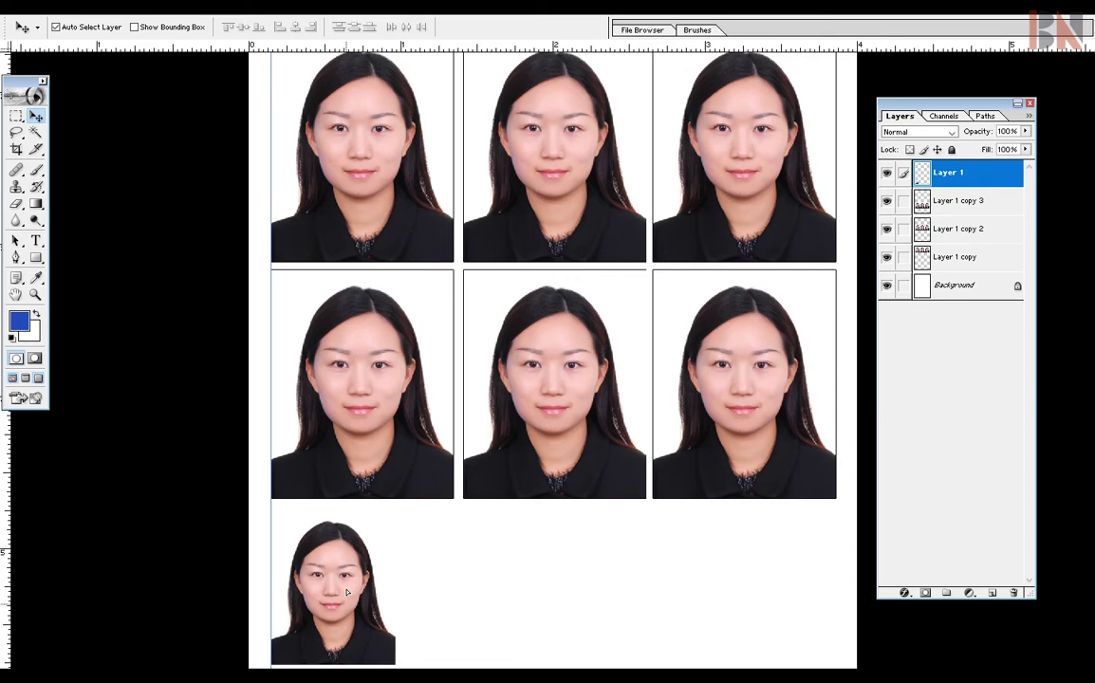
- Apply a 2 px outside stroke in near-black 110808 to the small portrait layer
{"action": "key", "text": "f"}
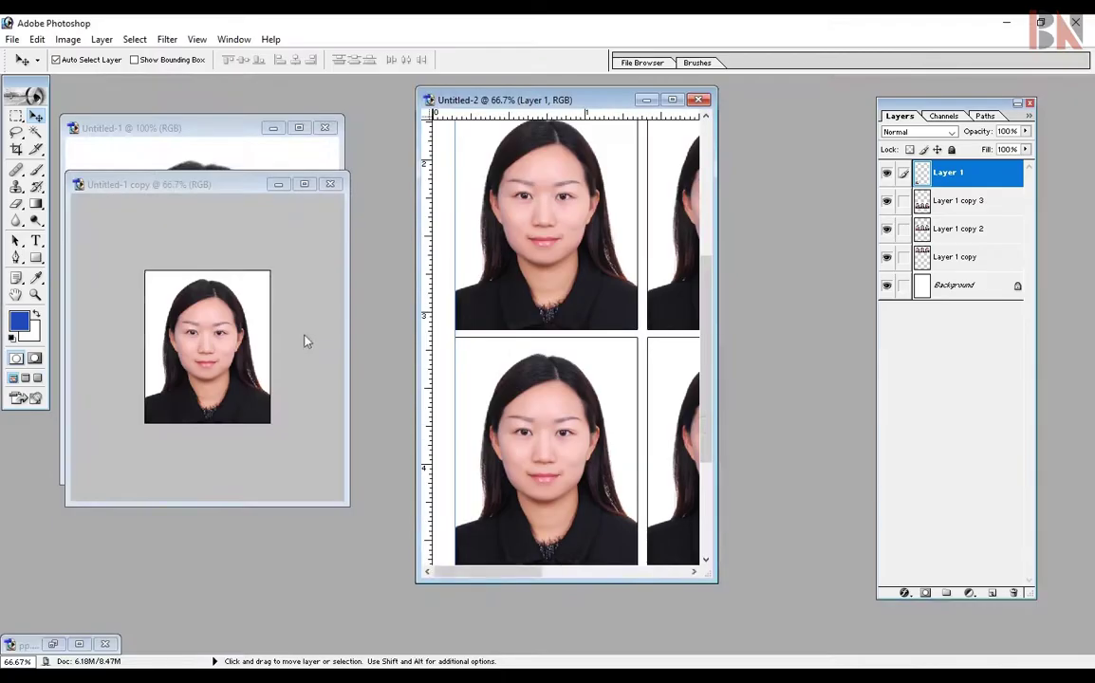
{"action": "key", "text": "f"}
{"action": "left_click", "coordinate": [101, 22]}
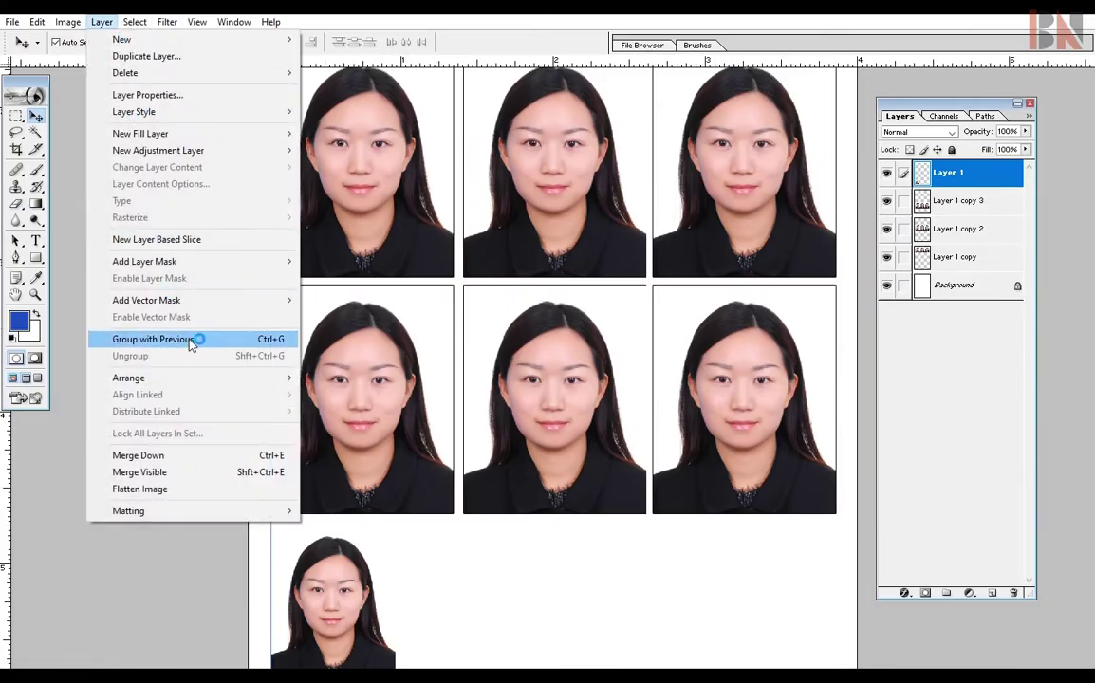
{"action": "mouse_move", "coordinate": [167, 112]}
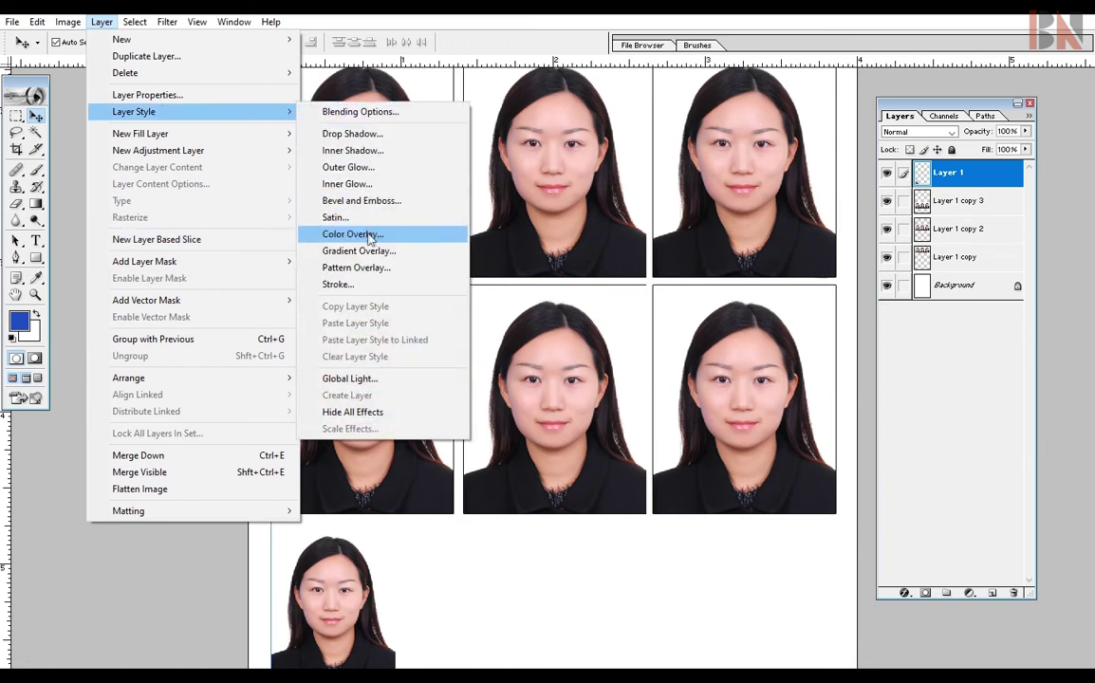
{"action": "left_click", "coordinate": [341, 284]}
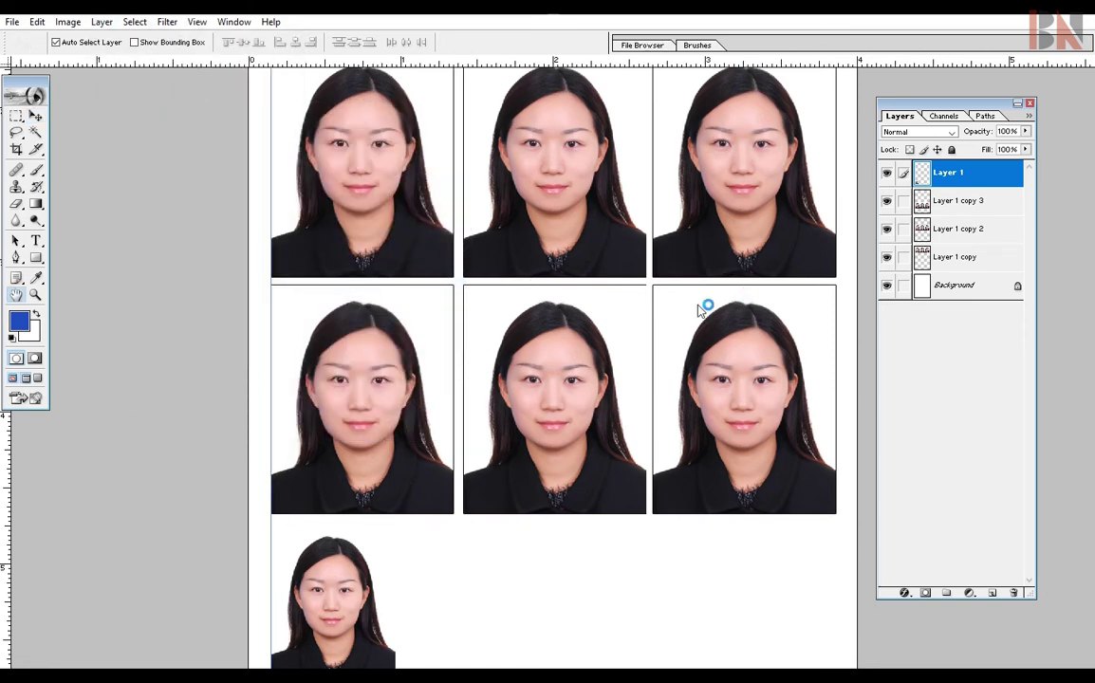
{"action": "left_click", "coordinate": [742, 190]}
{"action": "left_click", "coordinate": [477, 442]}
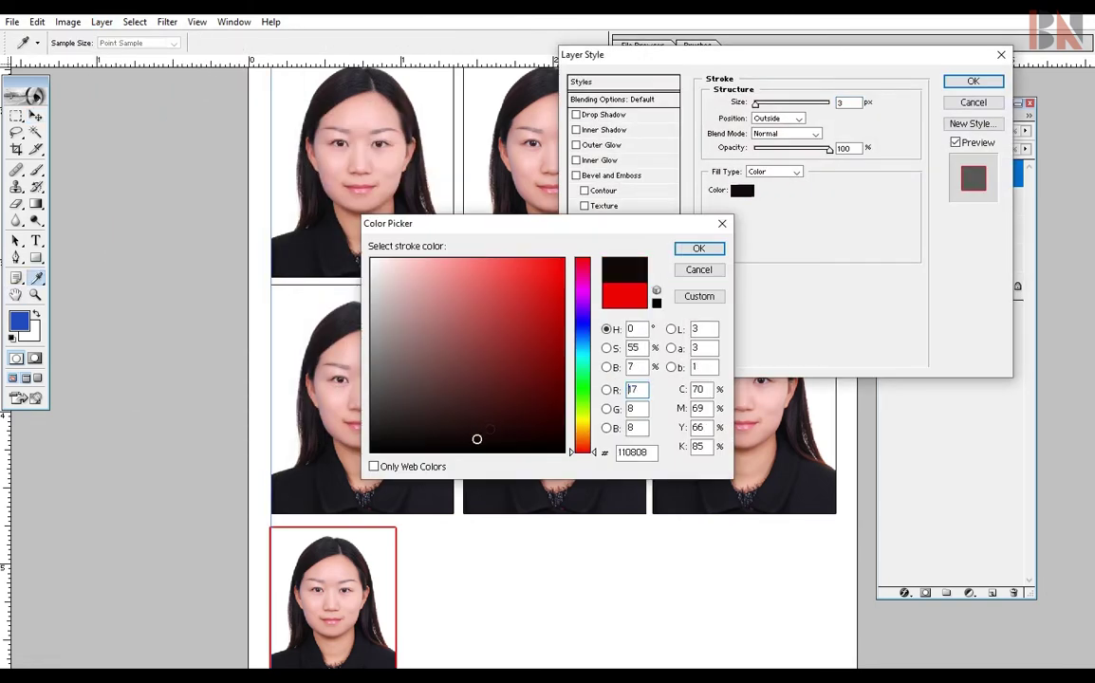
{"action": "left_click", "coordinate": [699, 248]}
{"action": "type", "text": "2"}
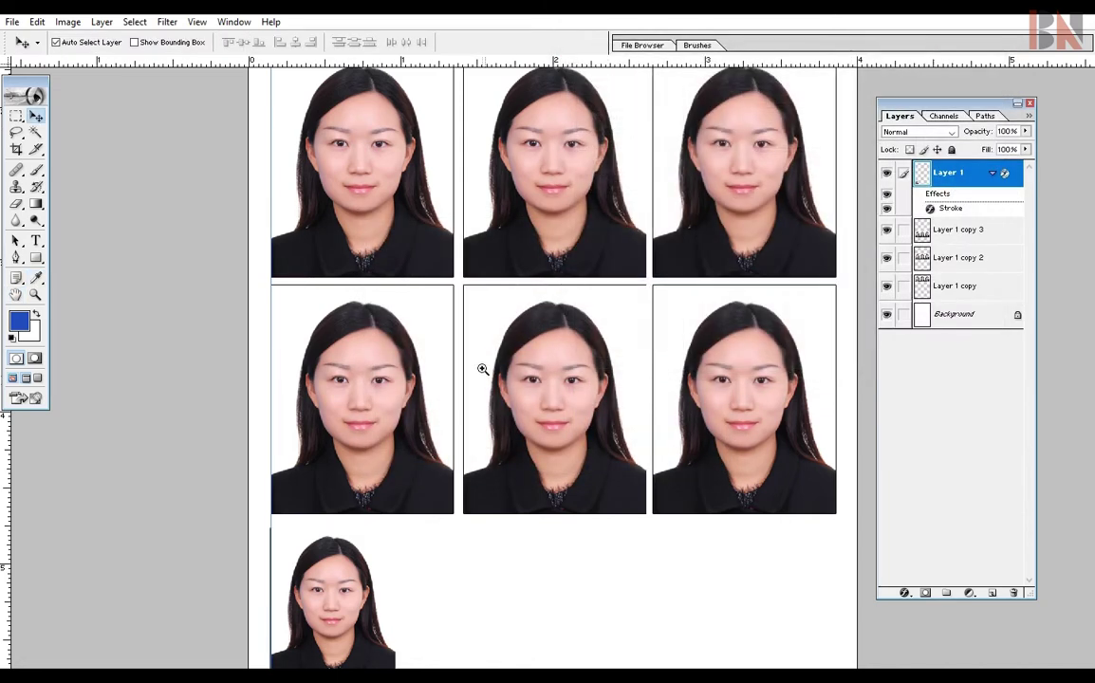
- Duplicate the stroked small portrait three times across the last row and add a horizontal guide along the top edges
{"action": "key", "text": "ctrl+plus"}
{"action": "left_click_drag", "start_coordinate": [379, 472], "coordinate": [421, 302]}
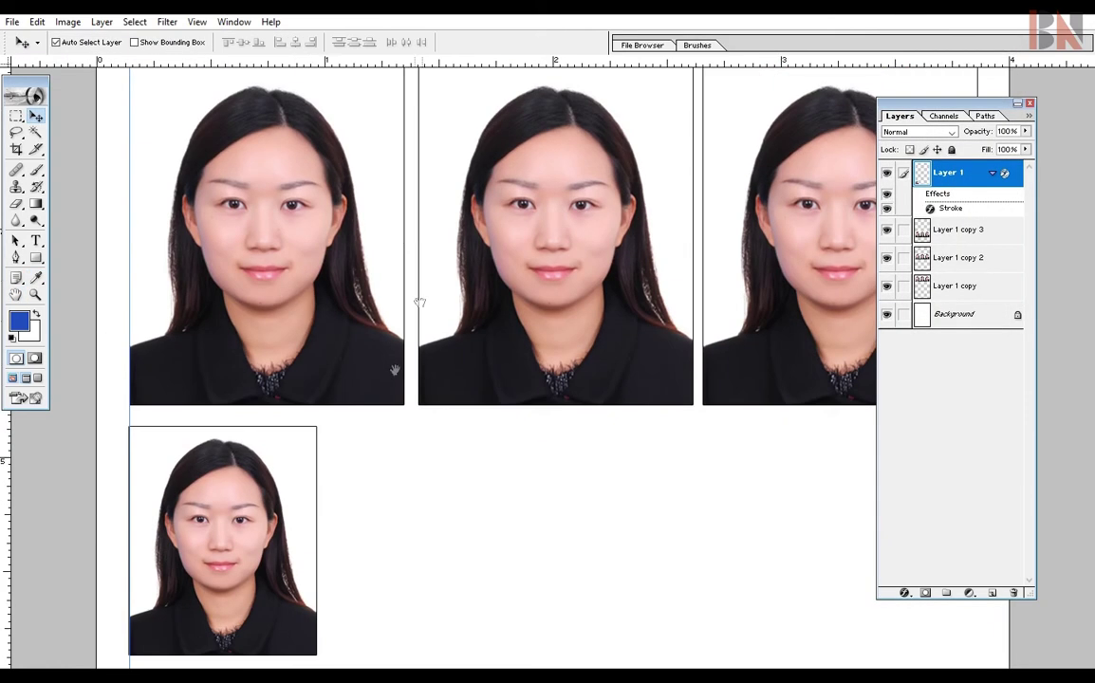
{"action": "left_click_drag", "start_coordinate": [233, 529], "coordinate": [421, 534]}
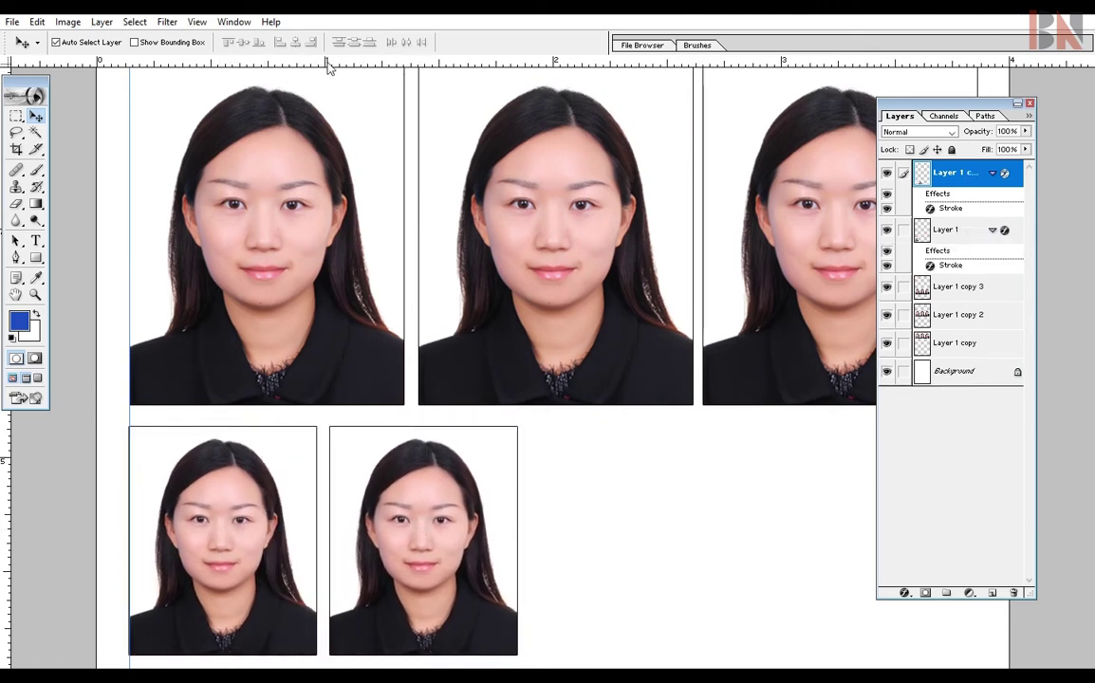
{"action": "left_click_drag", "start_coordinate": [327, 64], "coordinate": [335, 428]}
{"action": "left_click_drag", "start_coordinate": [419, 538], "coordinate": [823, 538]}
{"action": "key", "text": "ctrl+minus"}
{"action": "key", "text": "ctrl+minus"}
- Spread the first three small portraits across the row and raise all four slightly closer to the third row
{"action": "left_click_drag", "start_coordinate": [609, 619], "coordinate": [637, 618]}
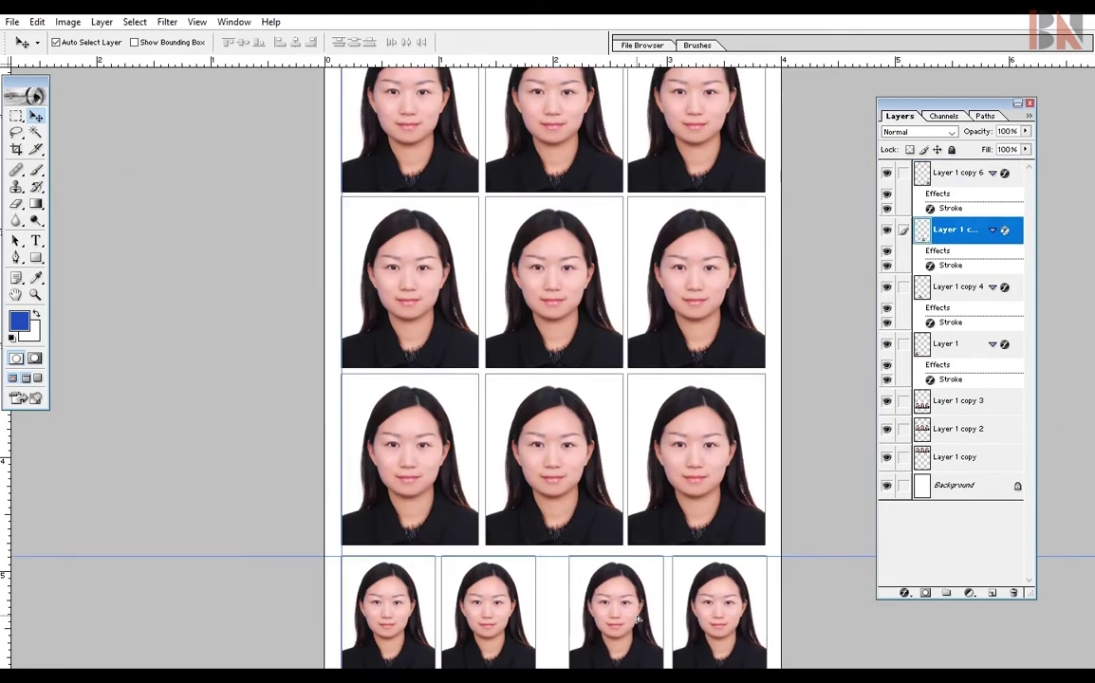
{"action": "left_click_drag", "start_coordinate": [489, 617], "coordinate": [515, 617]}
{"action": "left_click_drag", "start_coordinate": [420, 616], "coordinate": [438, 611]}
{"action": "left_click_drag", "start_coordinate": [512, 609], "coordinate": [512, 605]}
{"action": "left_click_drag", "start_coordinate": [613, 612], "coordinate": [613, 608]}
{"action": "left_click_drag", "start_coordinate": [717, 612], "coordinate": [717, 605]}
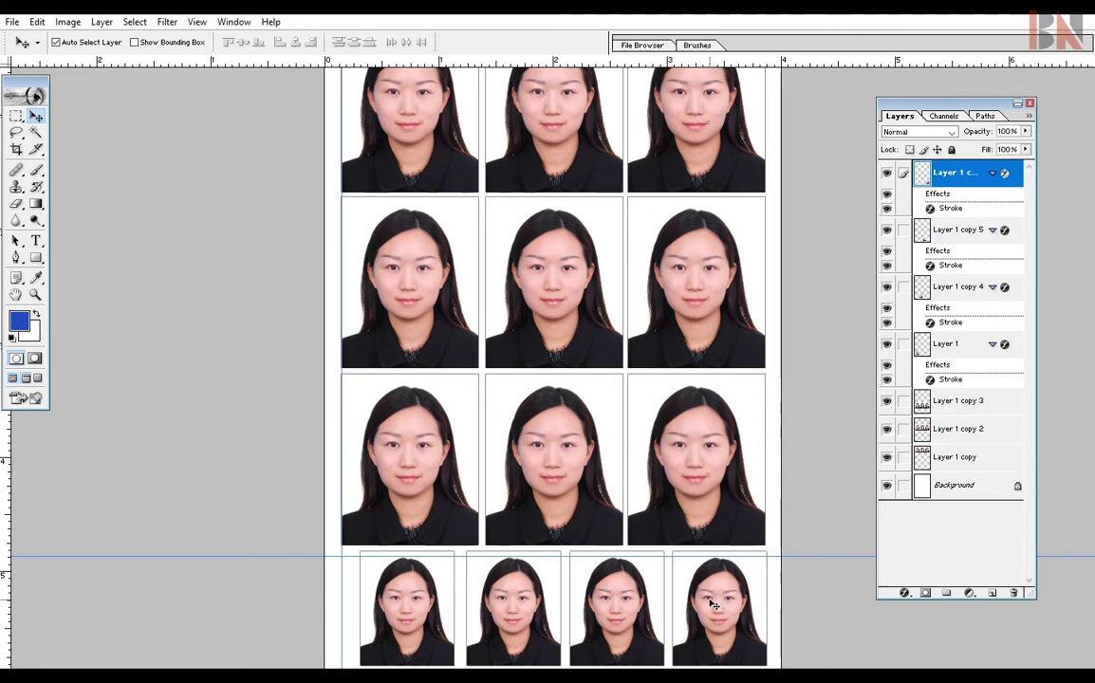
- Shift the four small portraits slightly left one by one until the row is evenly spaced and centered on the sheet
{"action": "left_click_drag", "start_coordinate": [375, 624], "coordinate": [366, 616]}
{"action": "left_click_drag", "start_coordinate": [523, 617], "coordinate": [516, 616]}
{"action": "left_click_drag", "start_coordinate": [620, 615], "coordinate": [615, 612]}
{"action": "left_click_drag", "start_coordinate": [708, 605], "coordinate": [705, 607]}
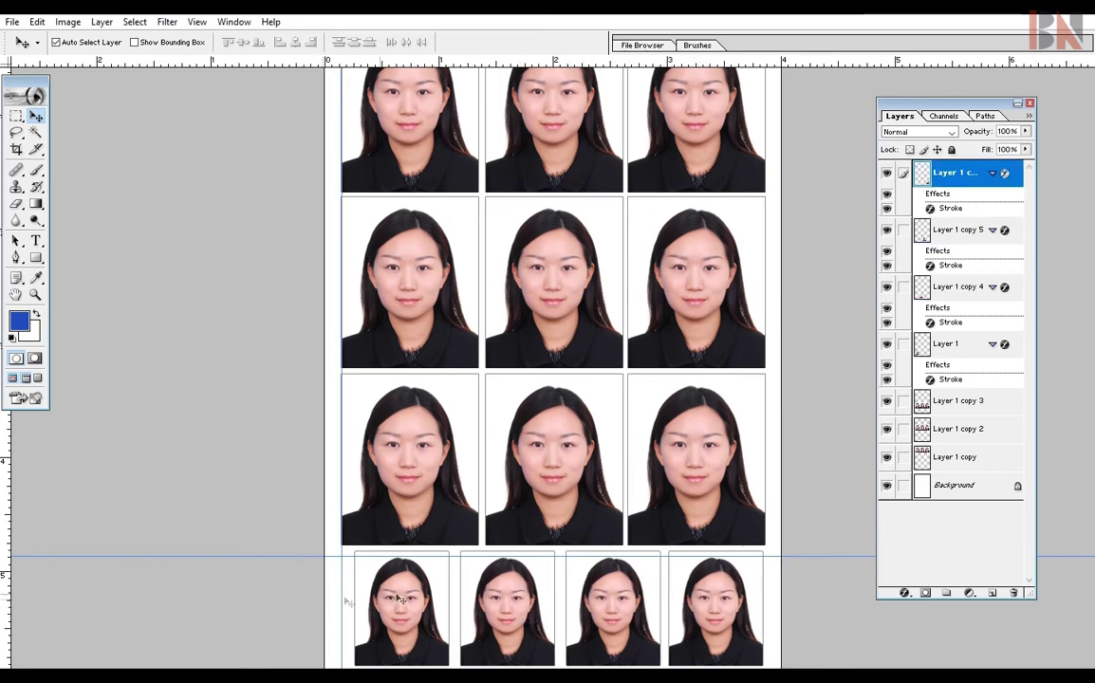
{"action": "left_click_drag", "start_coordinate": [401, 600], "coordinate": [395, 599]}
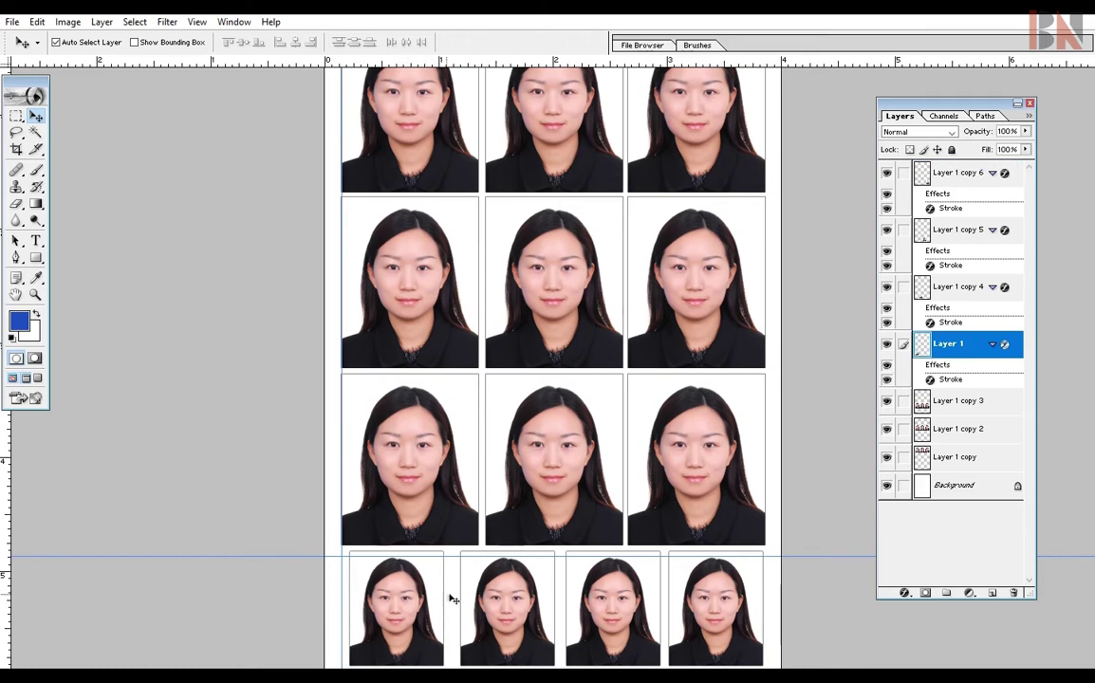
{"action": "left_click_drag", "start_coordinate": [503, 598], "coordinate": [497, 598]}
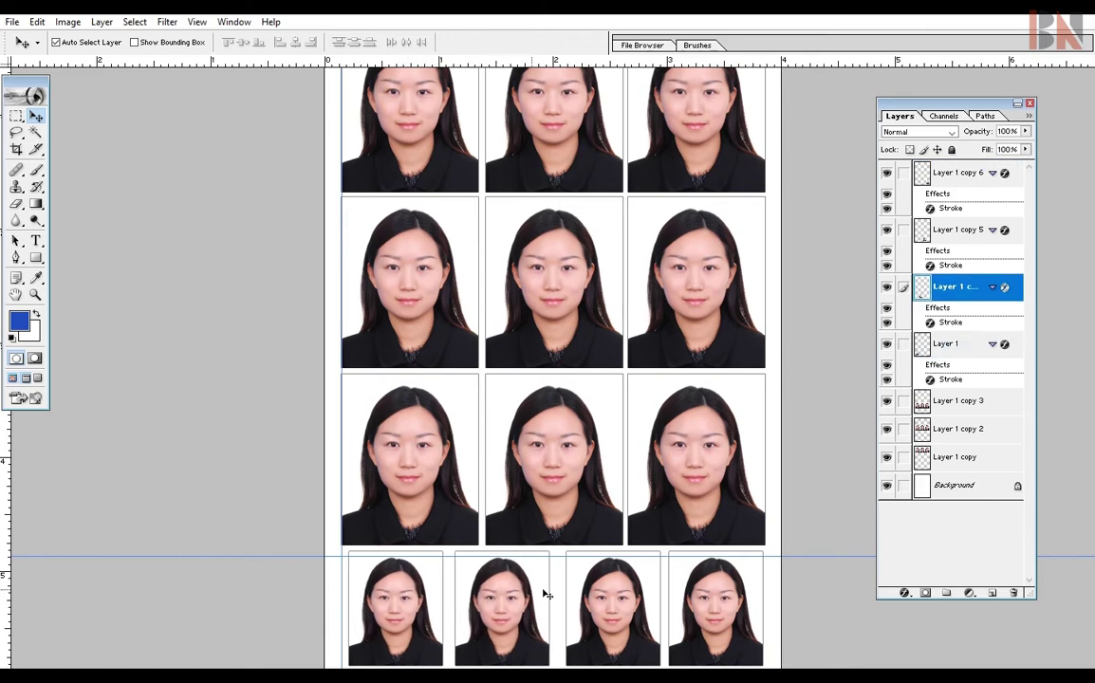
{"action": "left_click_drag", "start_coordinate": [570, 595], "coordinate": [562, 595]}
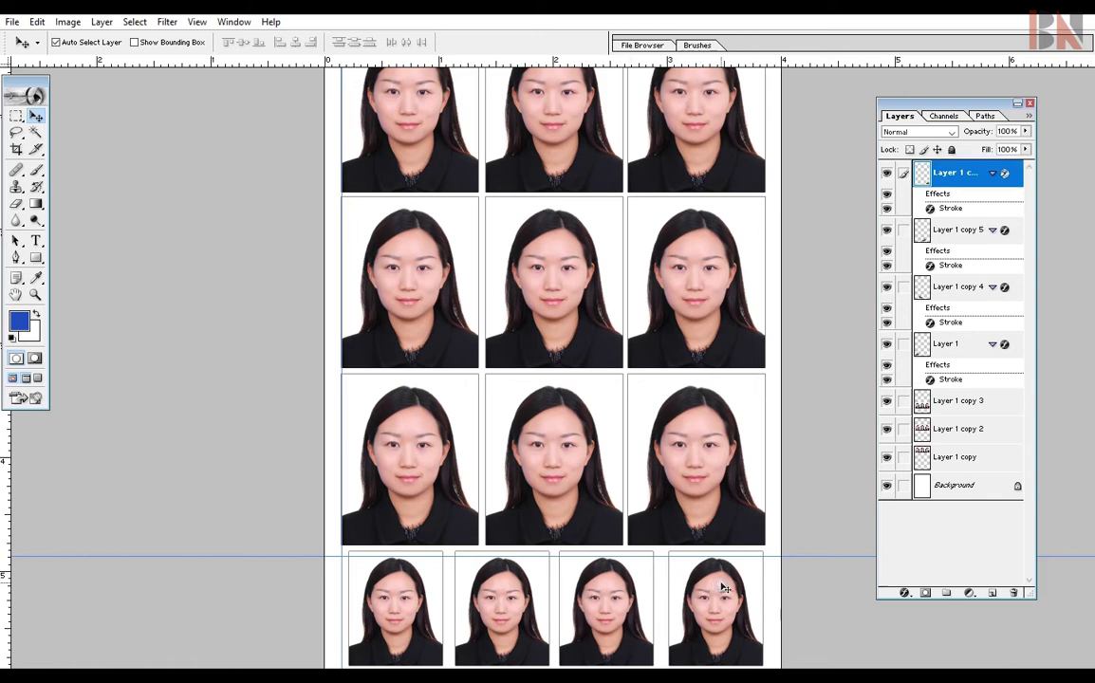
{"action": "left_click_drag", "start_coordinate": [723, 588], "coordinate": [692, 578]}
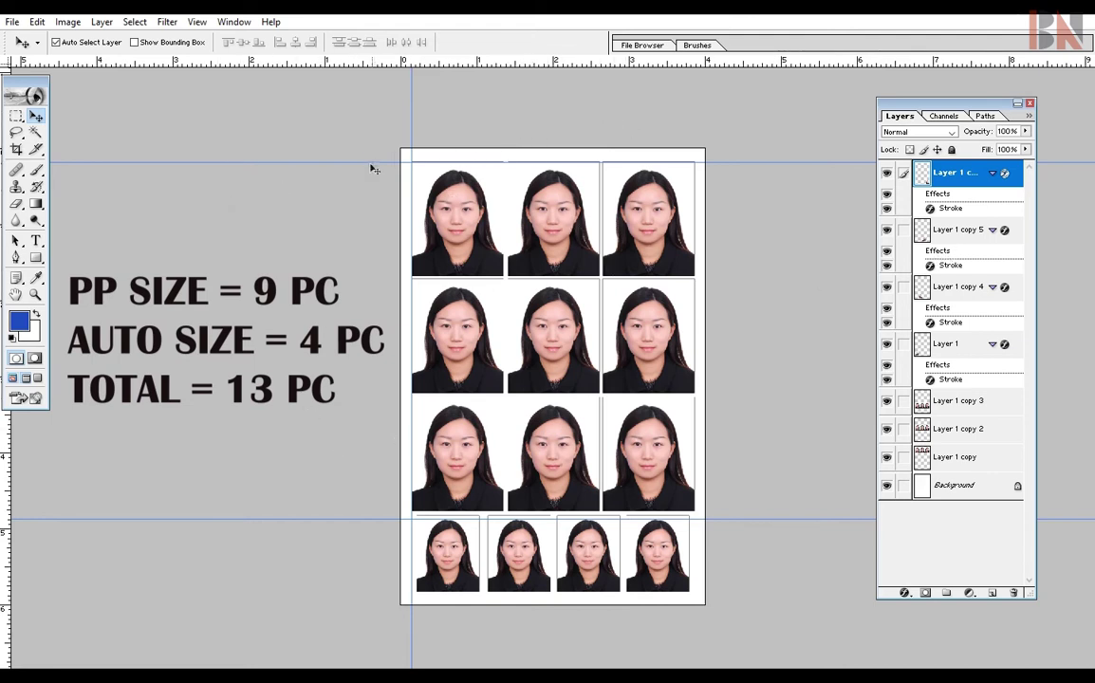
- Check the finished photo sheet up close, at print size and fitted to the screen
{"action": "key", "text": "ctrl+plus"}
{"action": "key", "text": "ctrl+plus"}
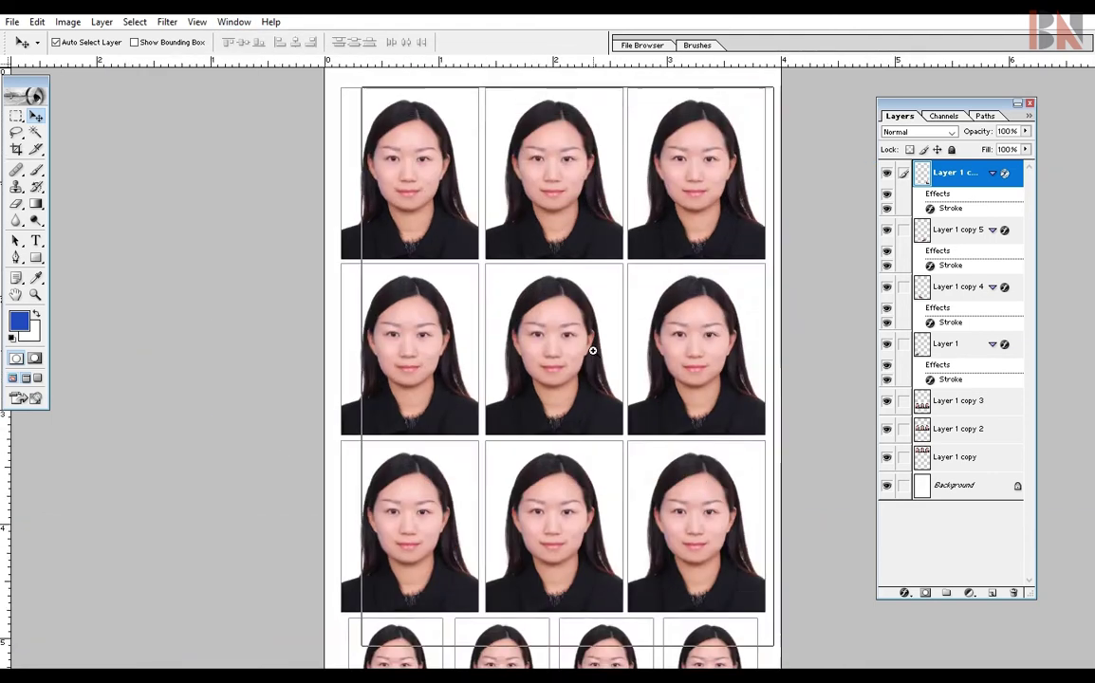
{"action": "left_click", "coordinate": [194, 24]}
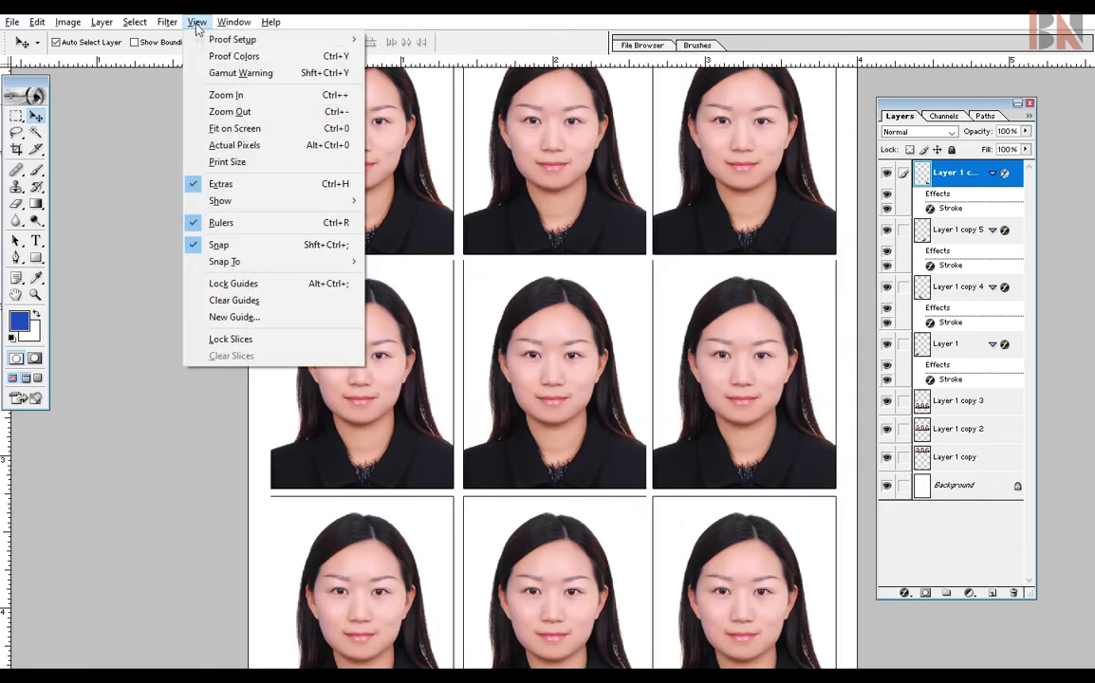
{"action": "left_click", "coordinate": [231, 162]}
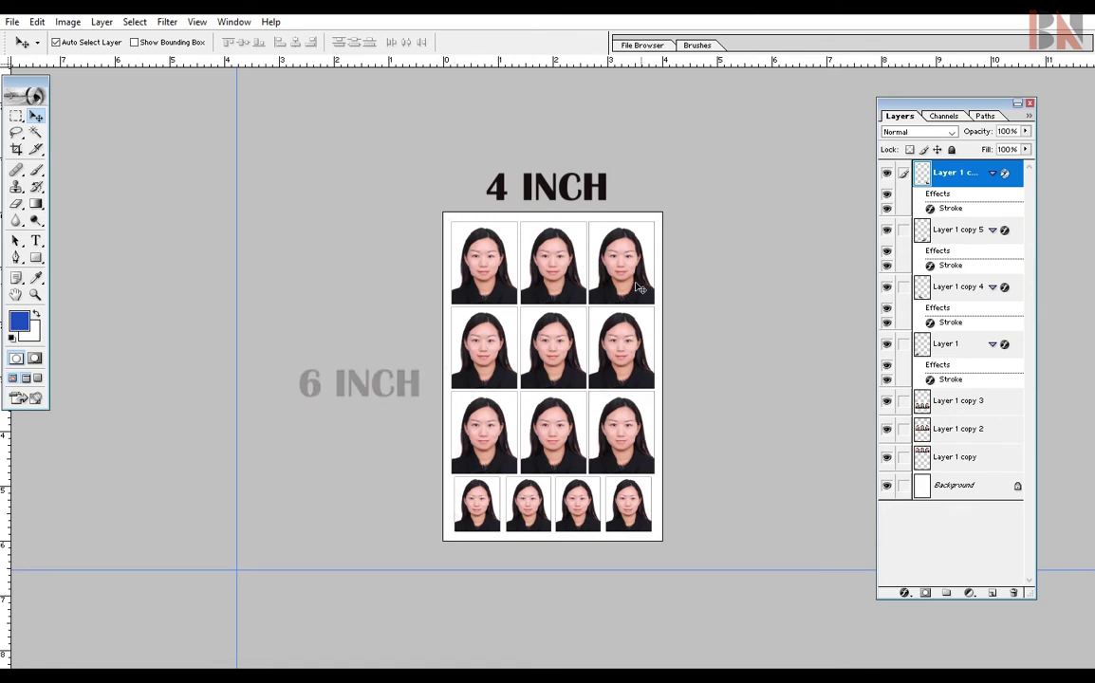
{"action": "key", "text": "ctrl+0"}
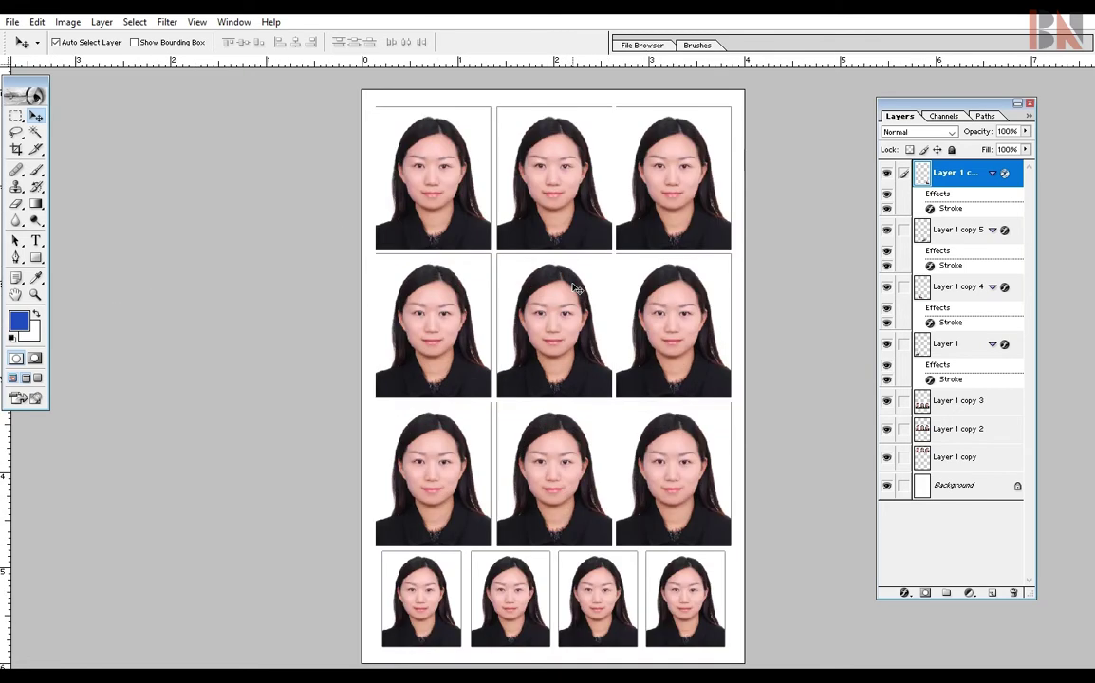